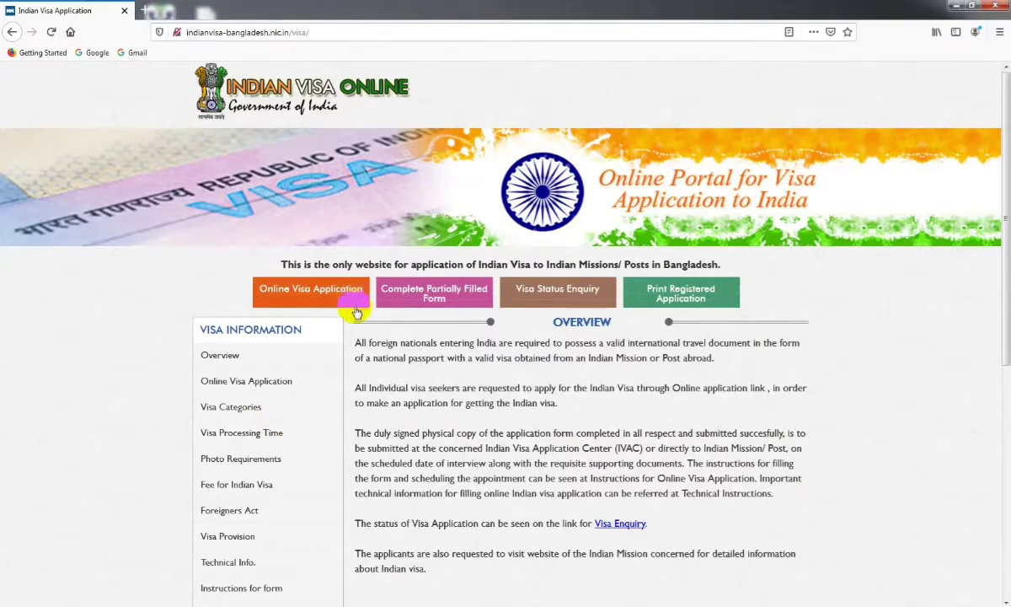
Open the Online Visa Application registration form from the portal home page
left_click(299, 293)
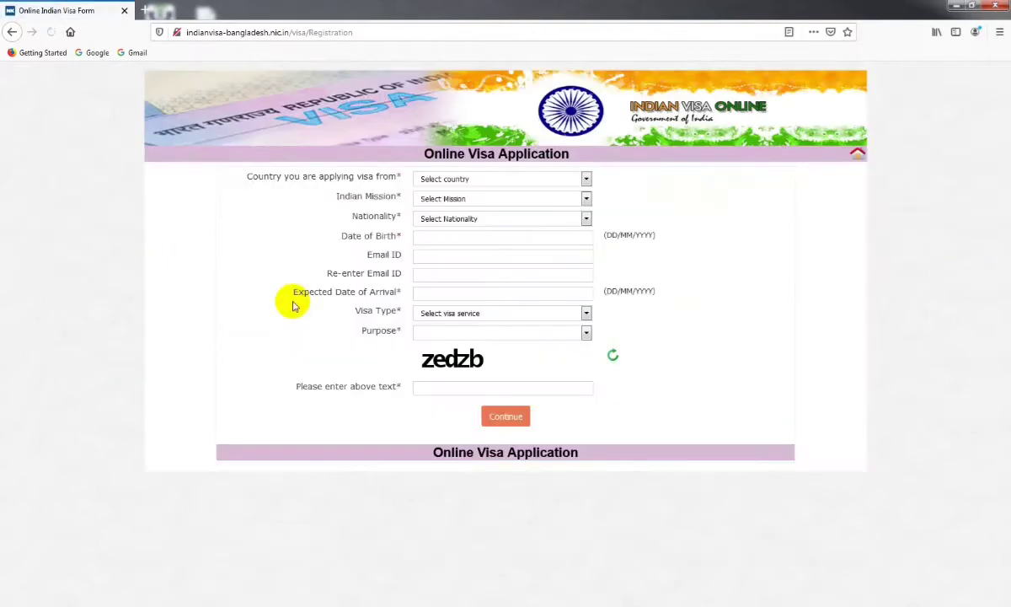
Choose BANGLADESH as country, BANGLADESH-DHAKA as Indian Mission, and BANGLADESH as nationality
left_click(580, 179)
left_click(513, 208)
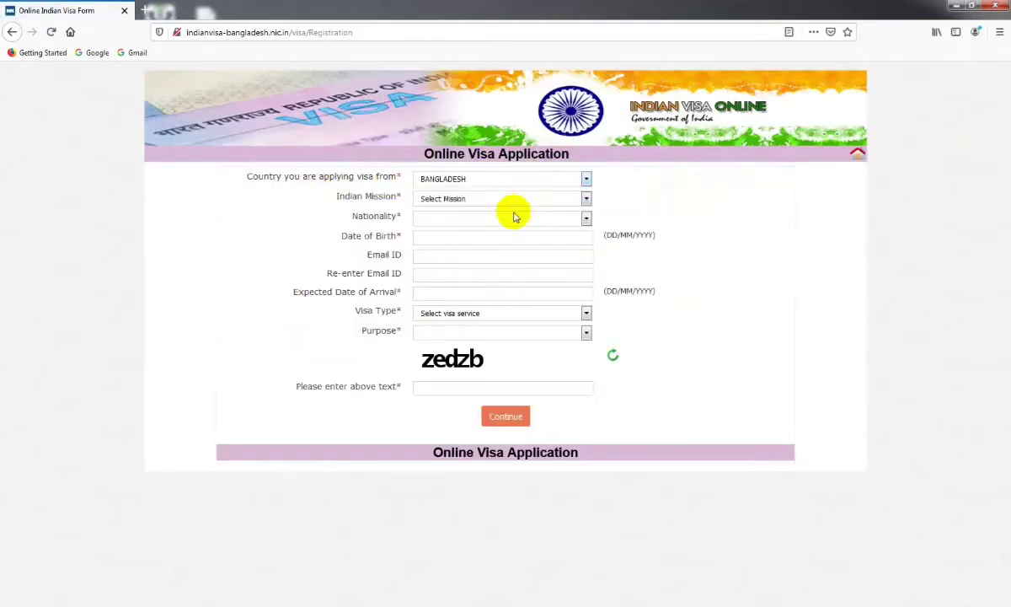
left_click(487, 199)
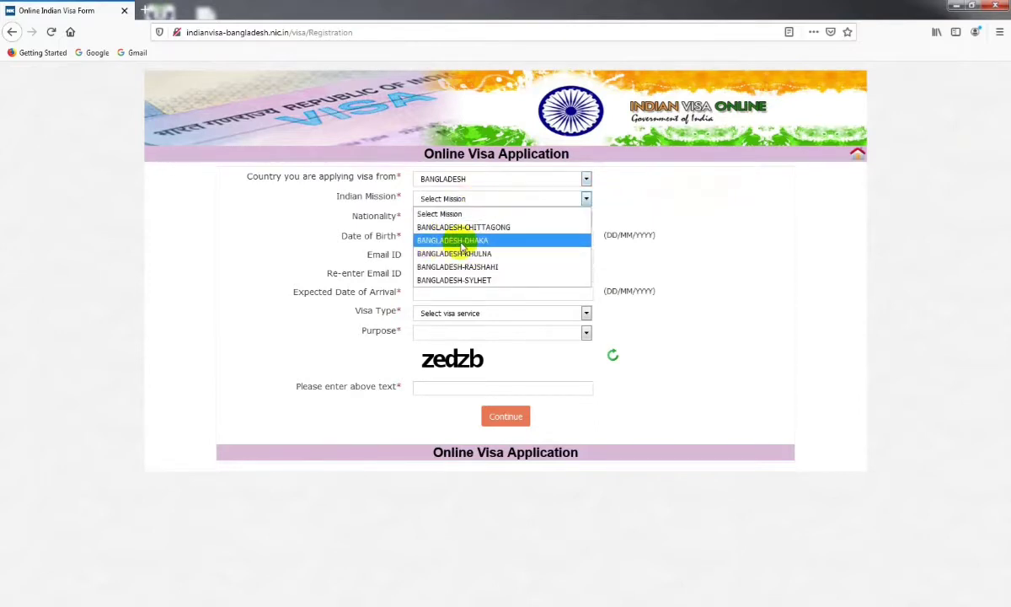
left_click(509, 243)
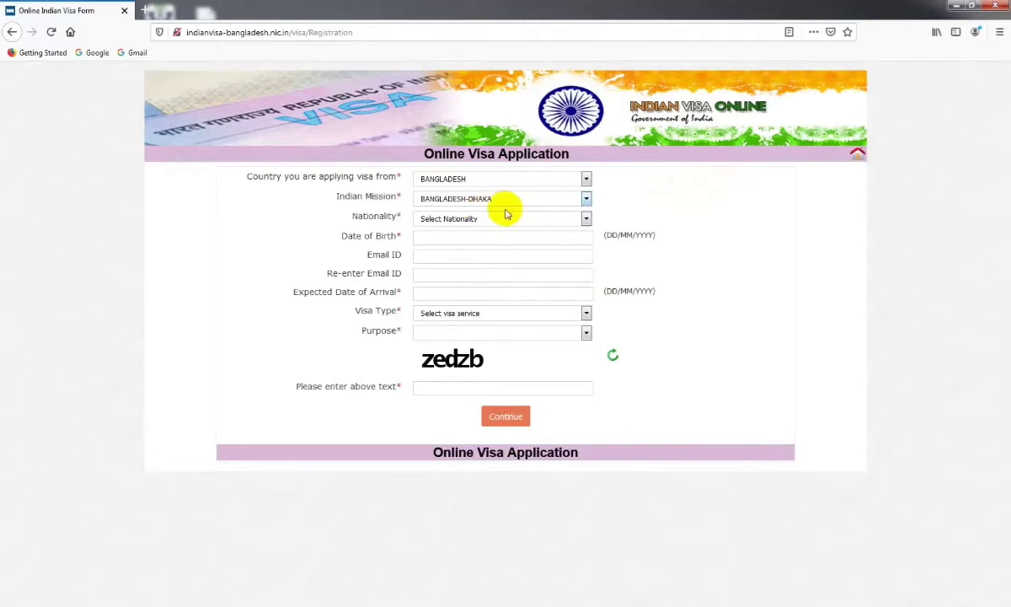
left_click(503, 220)
left_click(451, 486)
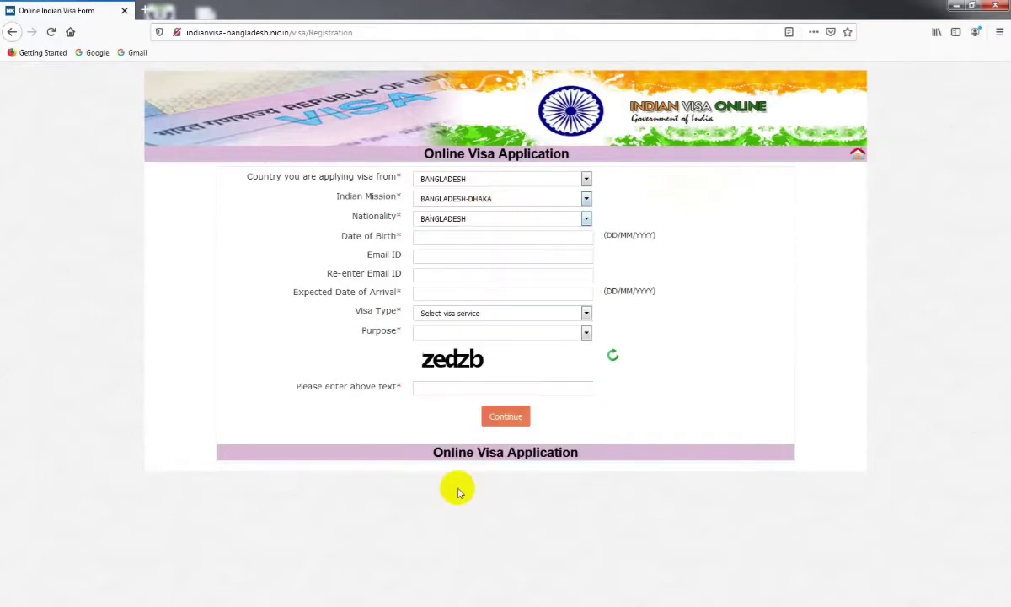
left_click(440, 238)
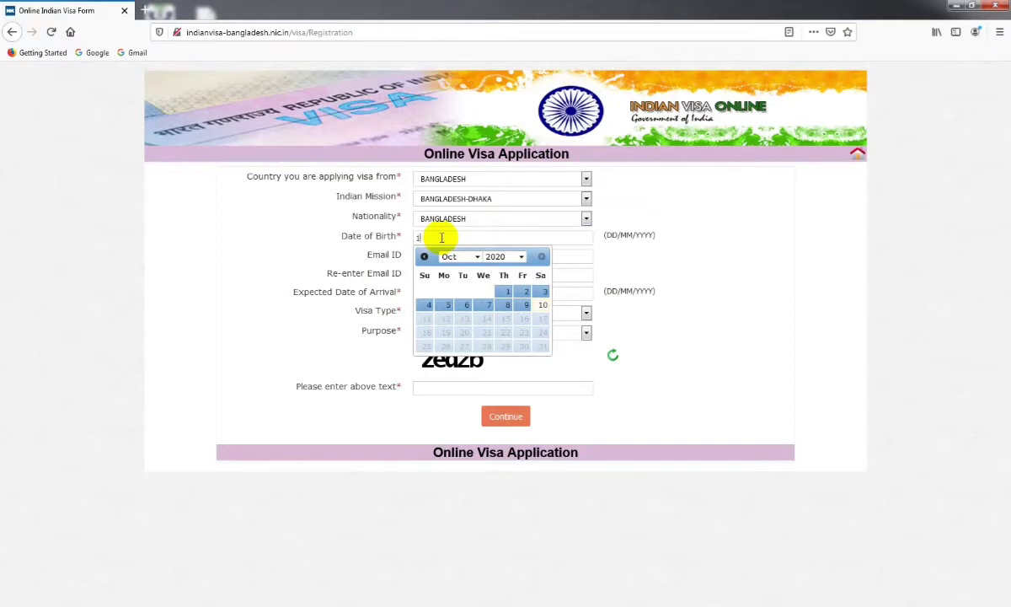
type("1")
left_click(519, 257)
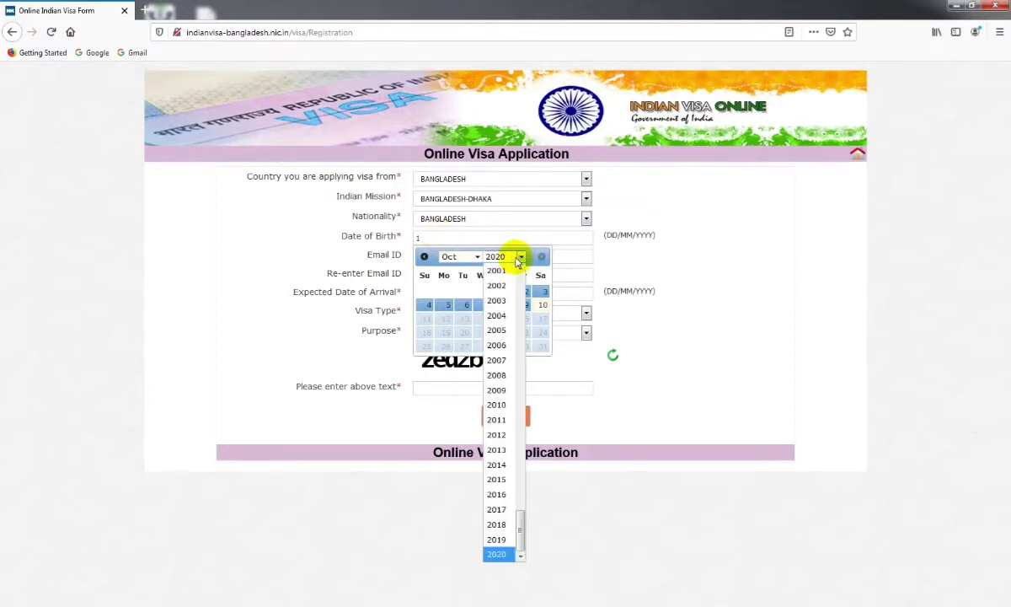
type("19")
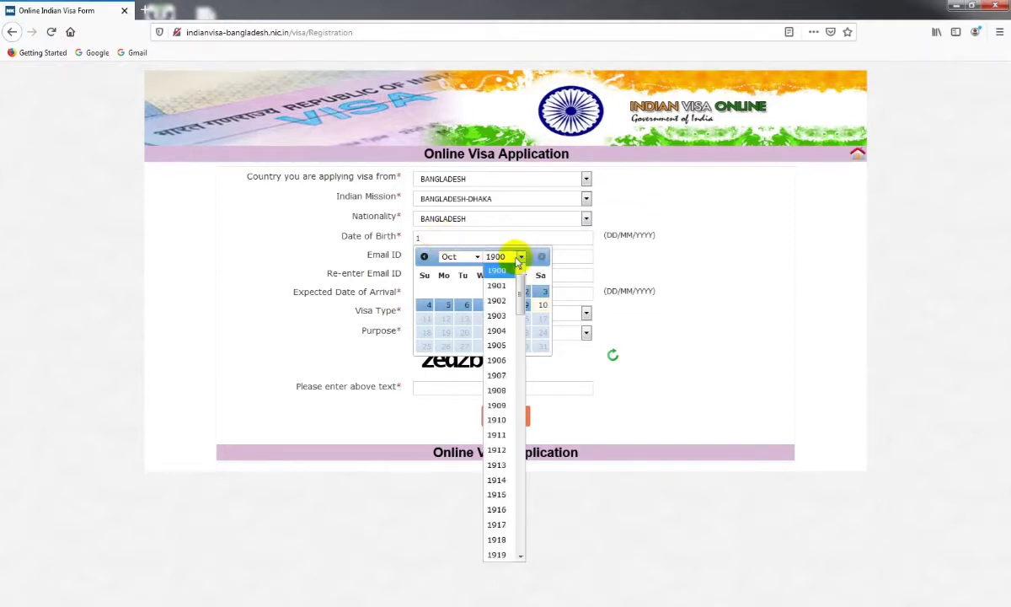
type("87")
key("Return")
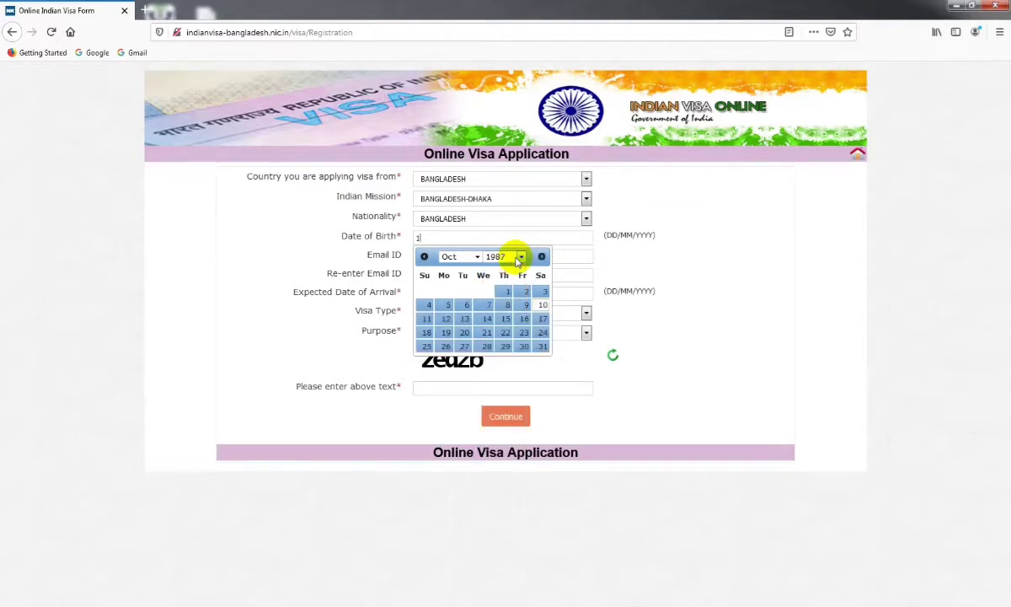
left_click(474, 258)
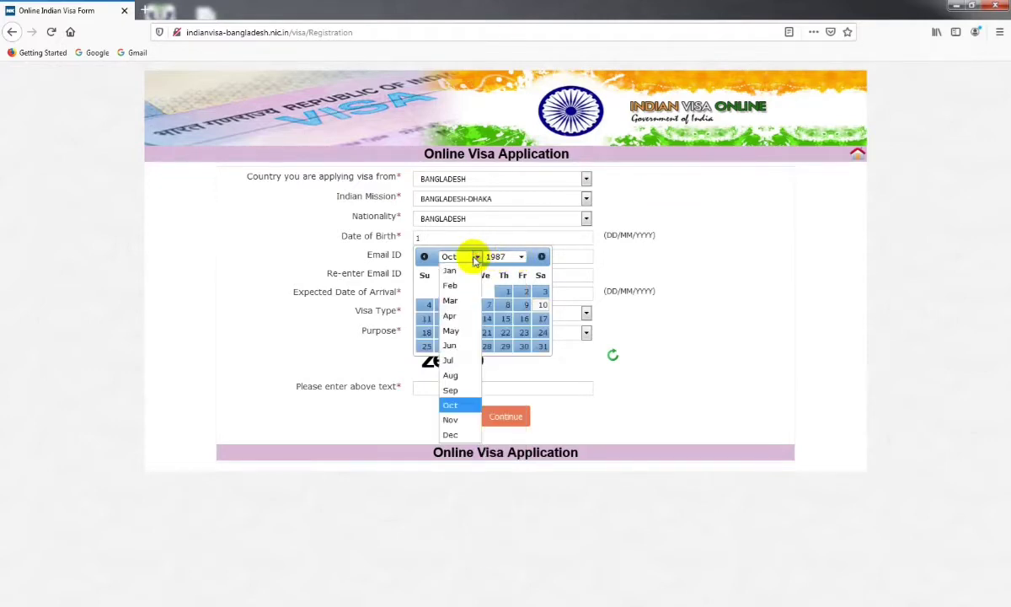
left_click(455, 406)
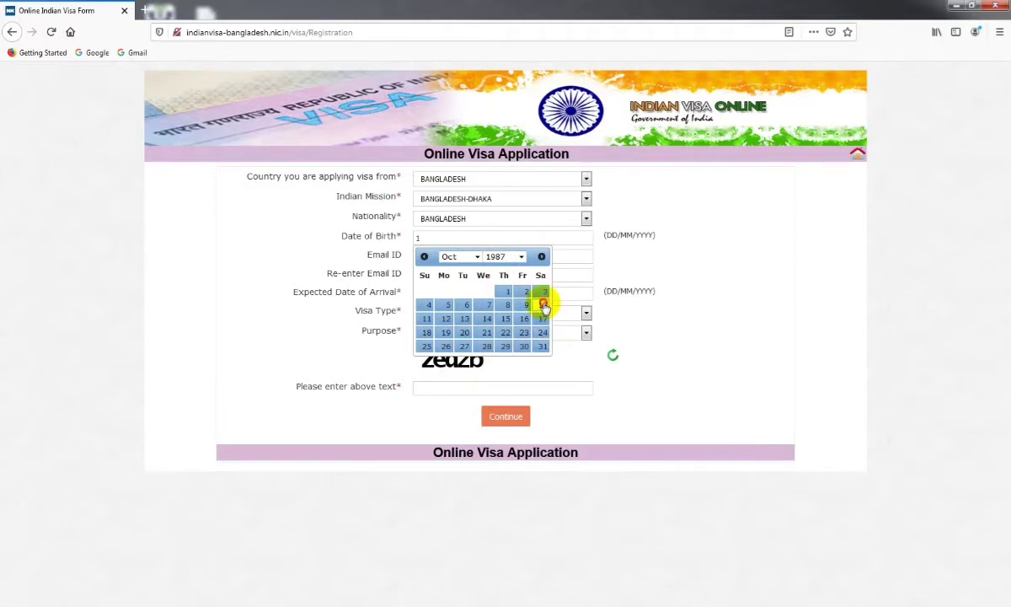
left_click(544, 306)
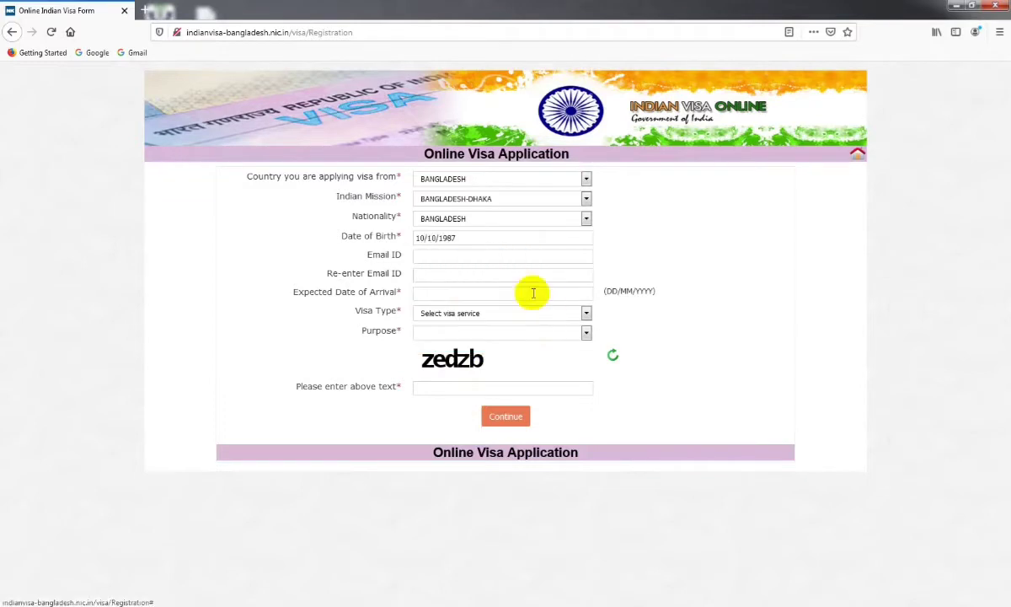
Pick 30/10/2020 as the expected date of arrival
left_click(400, 239)
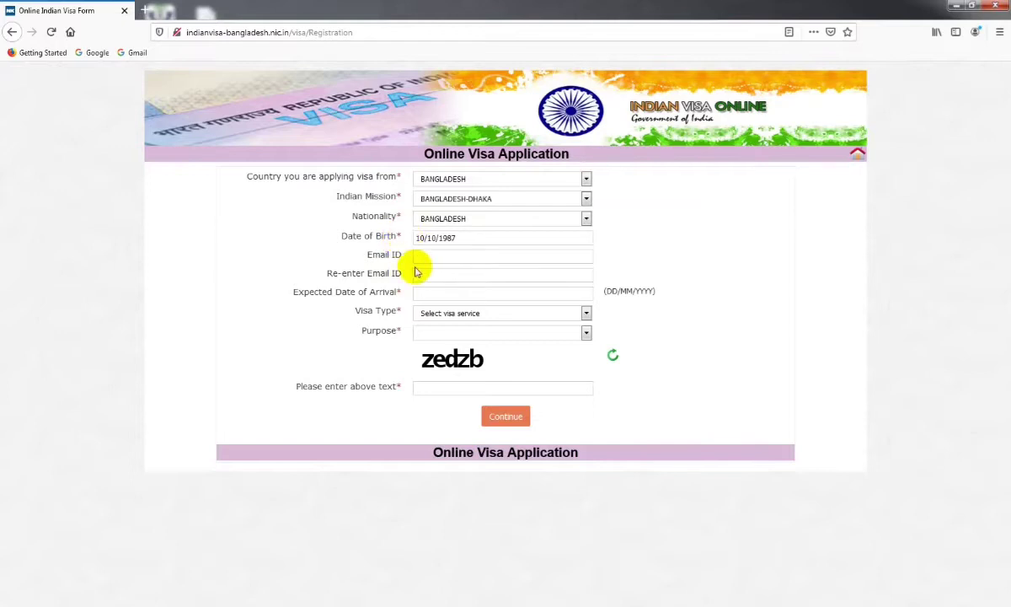
left_click(325, 272)
left_click_drag(325, 272, 395, 271)
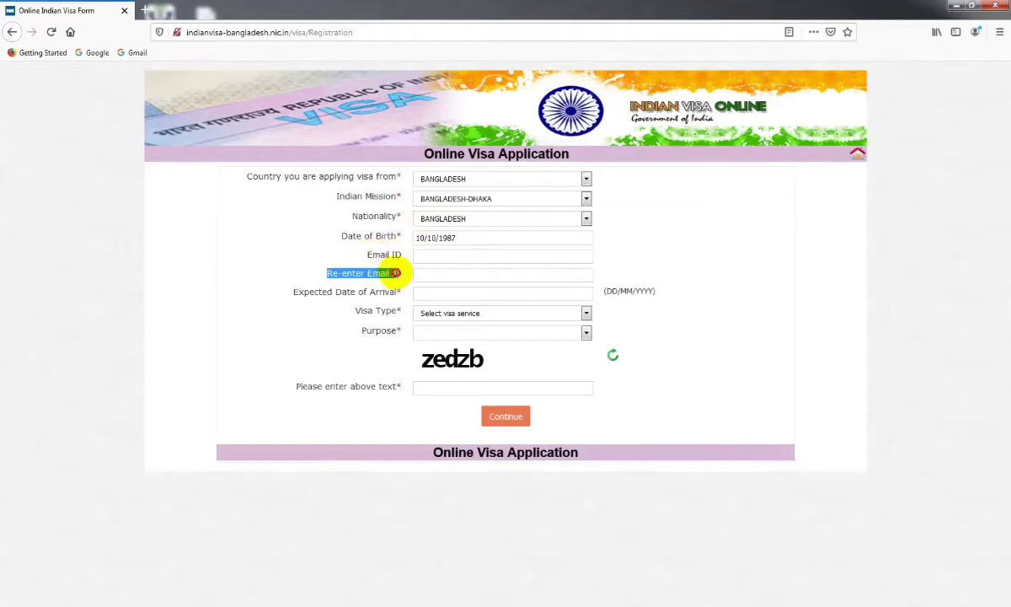
left_click(402, 271)
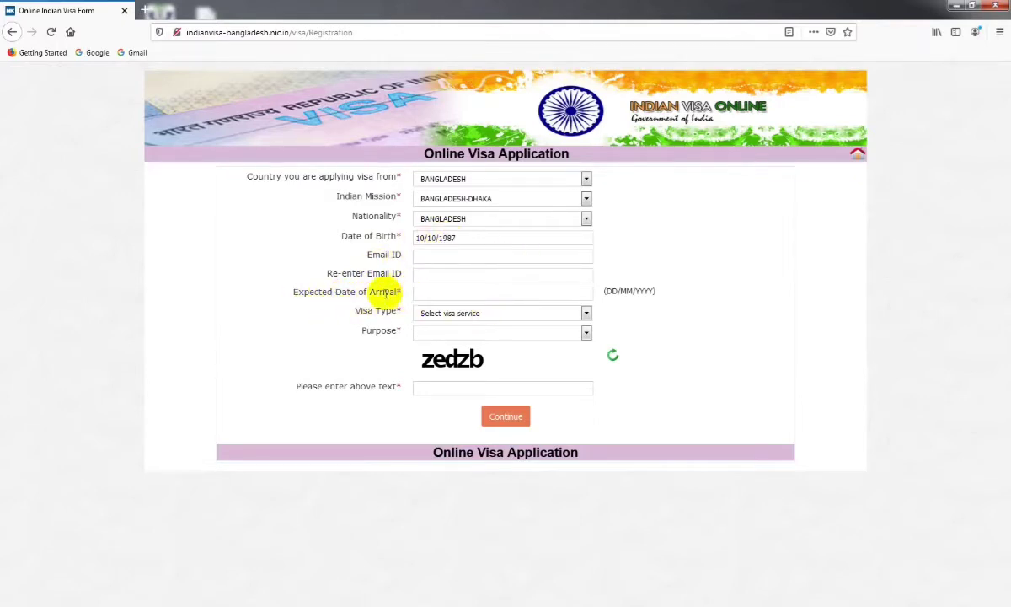
left_click(472, 295)
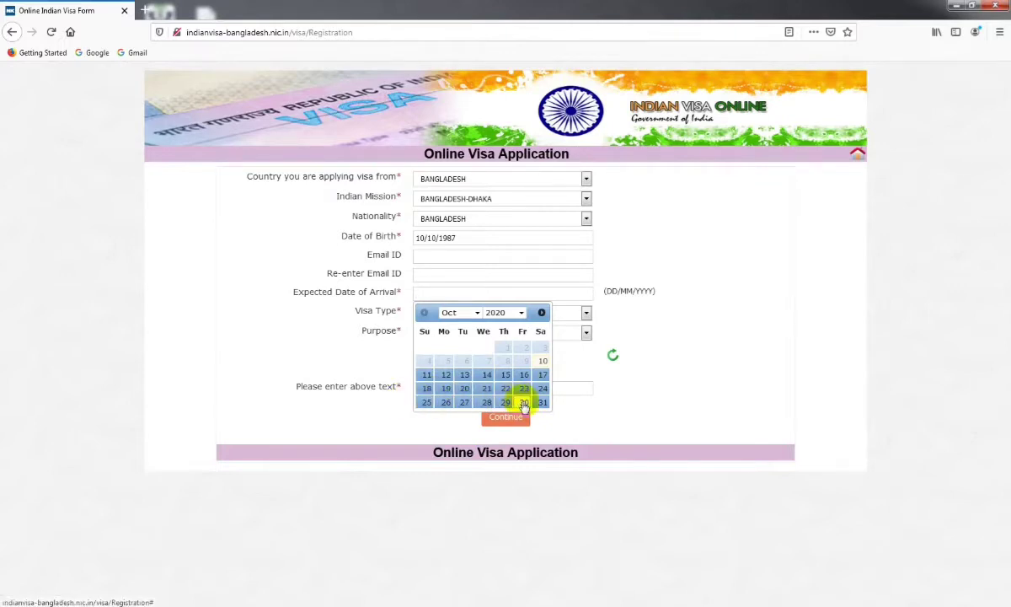
left_click(523, 402)
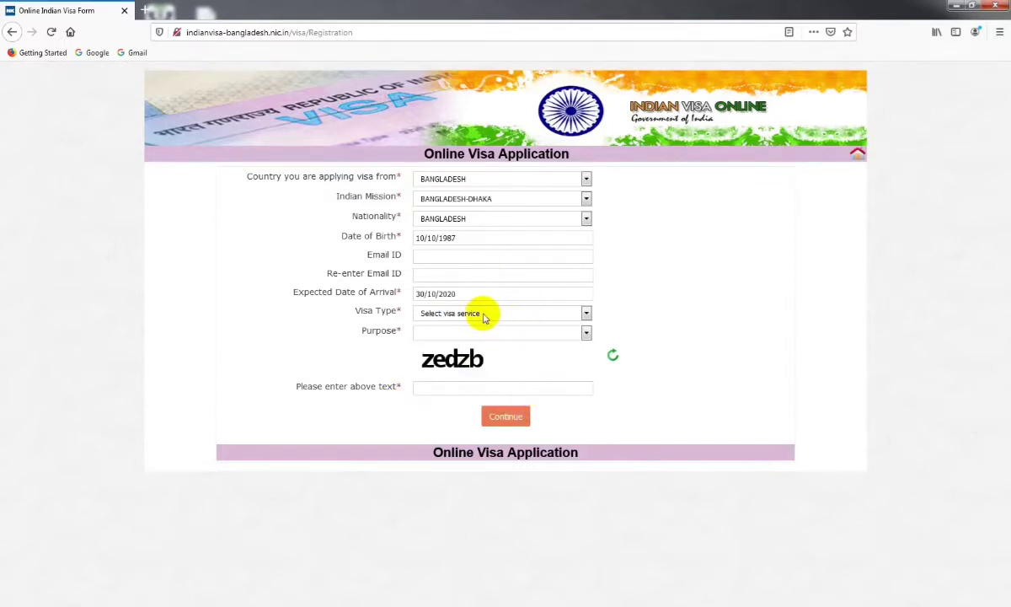
left_click(485, 314)
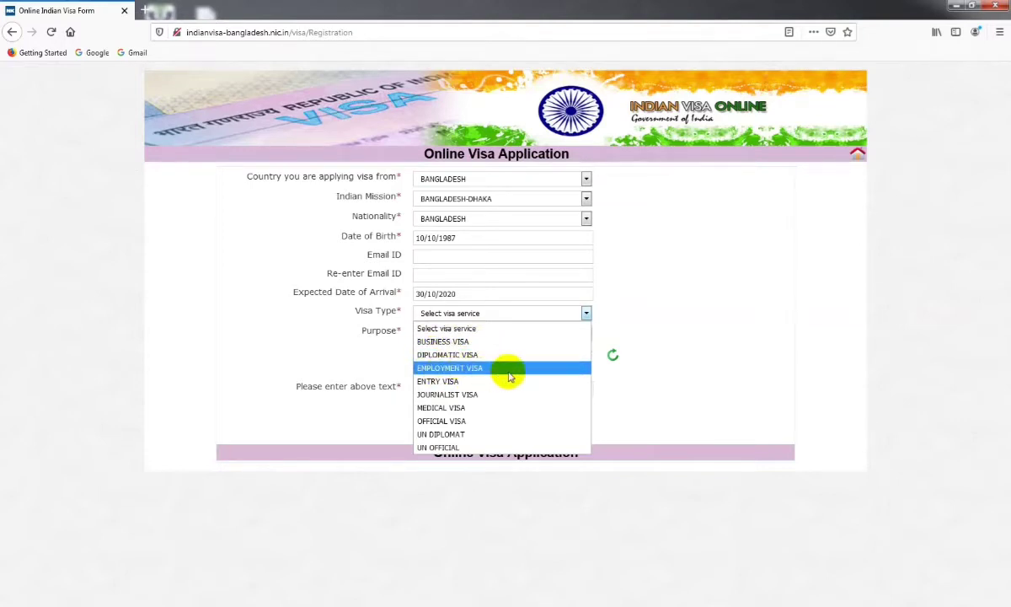
Change the visa type from ENTRY VISA to MEDICAL VISA
left_click(455, 382)
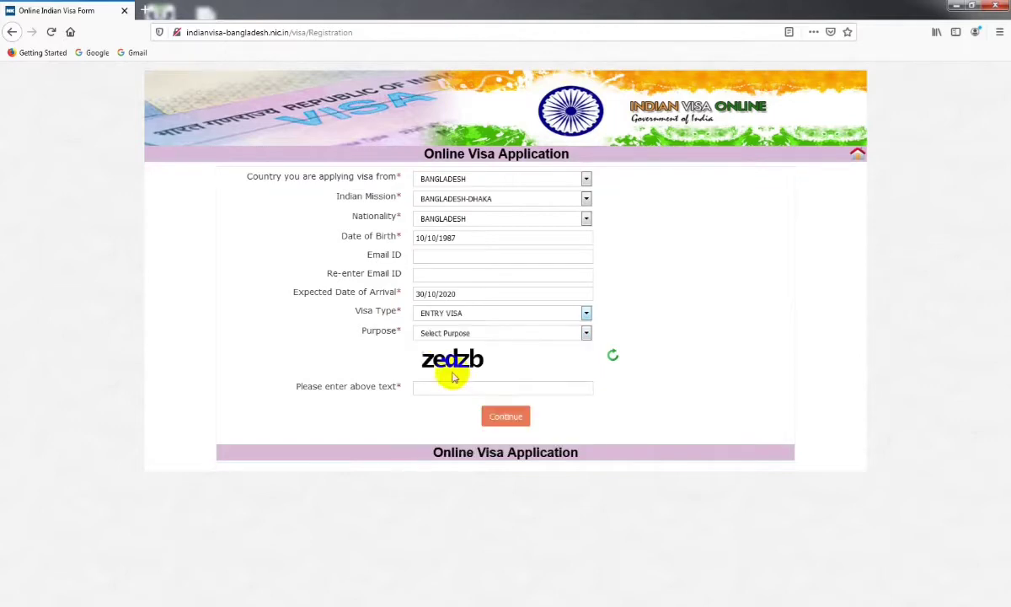
left_click(586, 332)
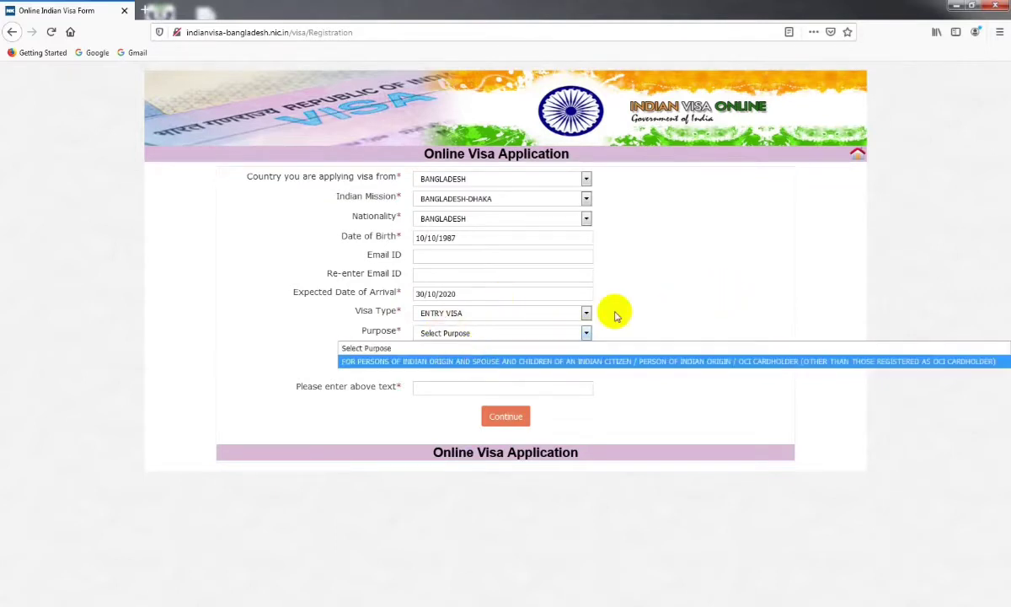
left_click(584, 312)
left_click(585, 313)
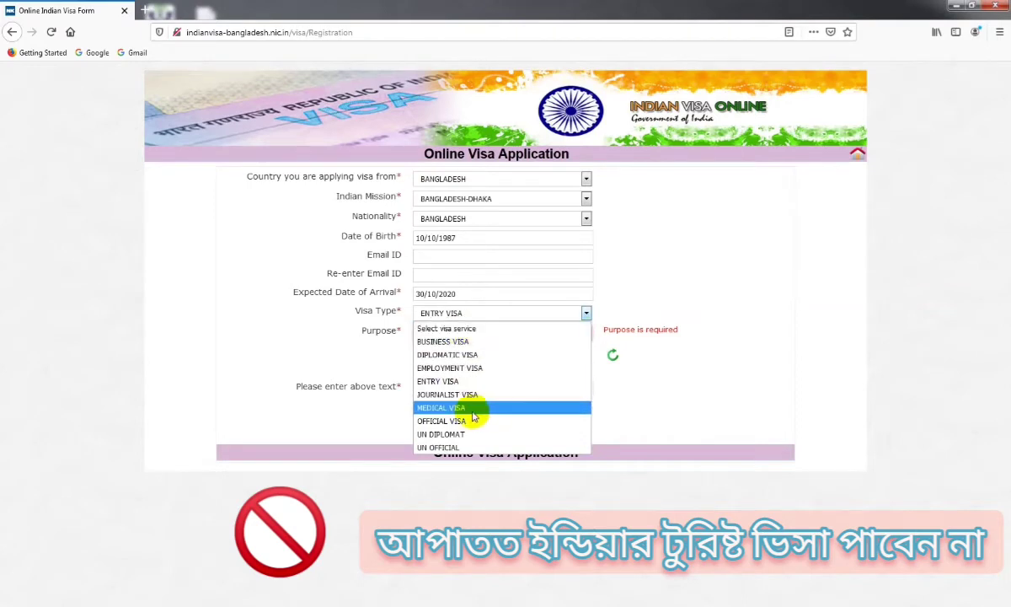
left_click(452, 407)
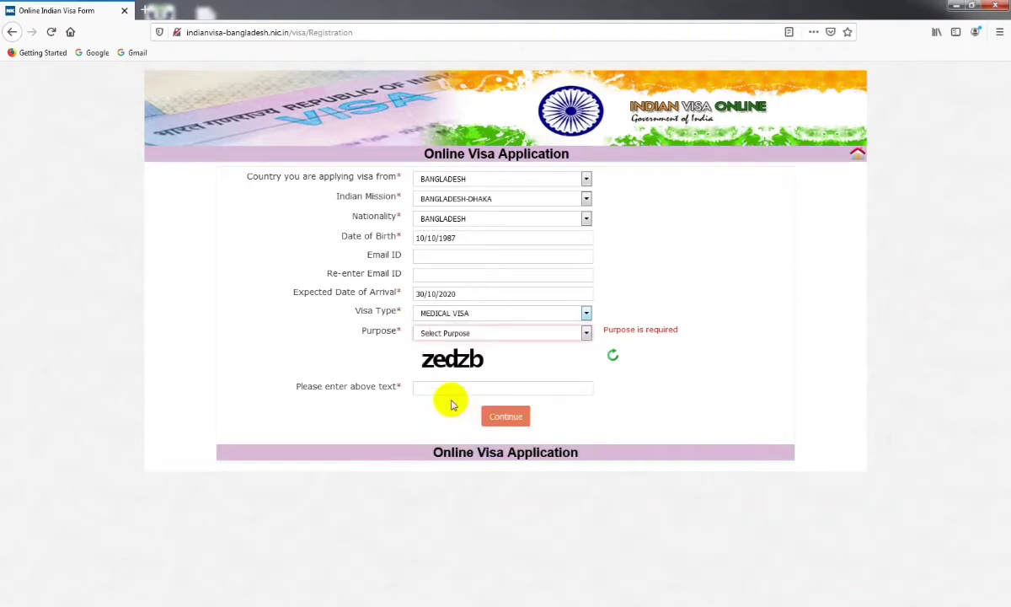
Set the purpose to FOR PATIENTS, enter the captcha, and submit the registration
left_click(586, 336)
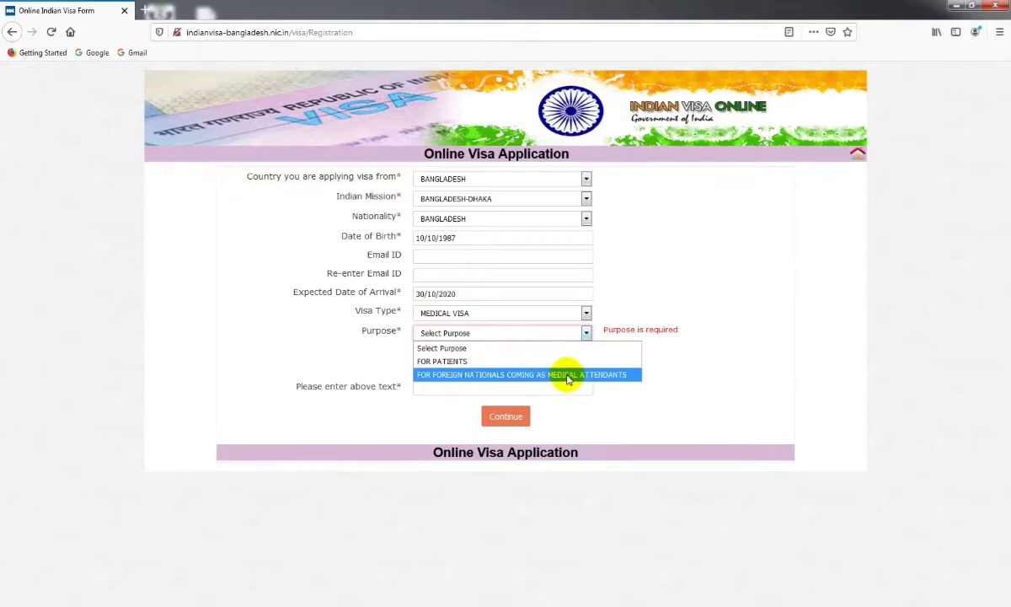
left_click(438, 361)
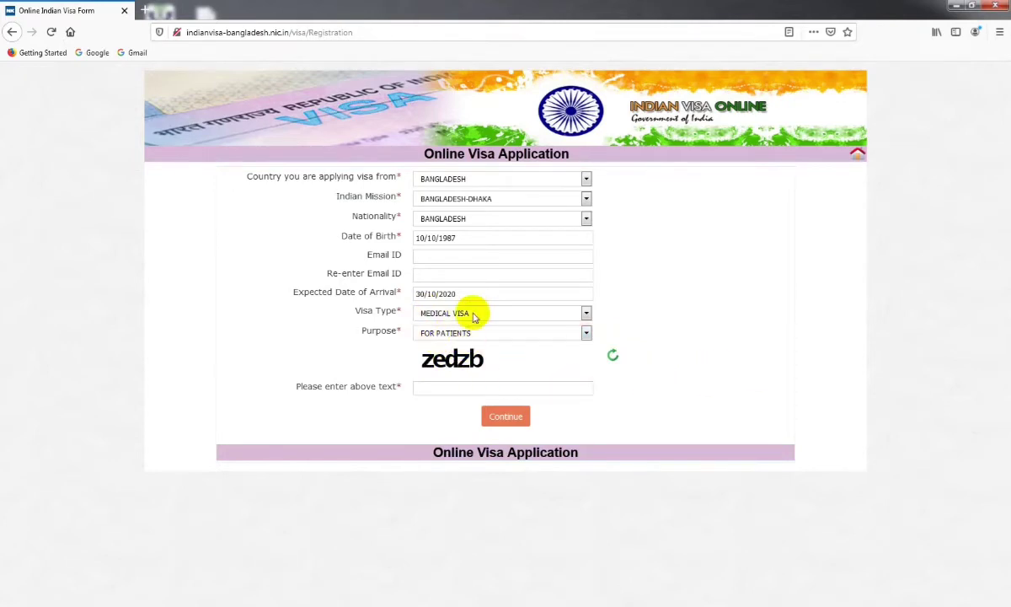
left_click(460, 387)
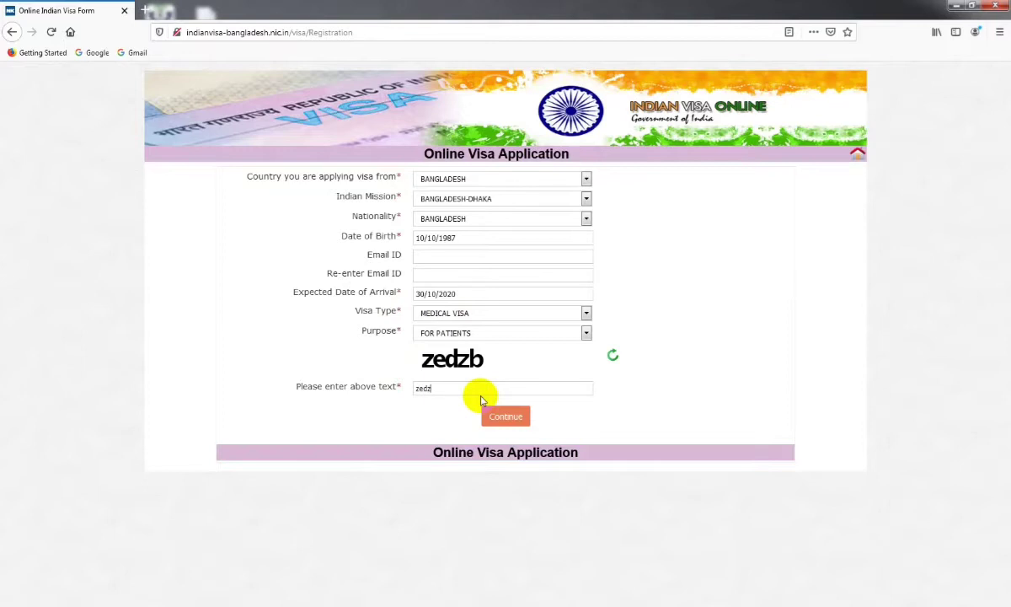
left_click(514, 421)
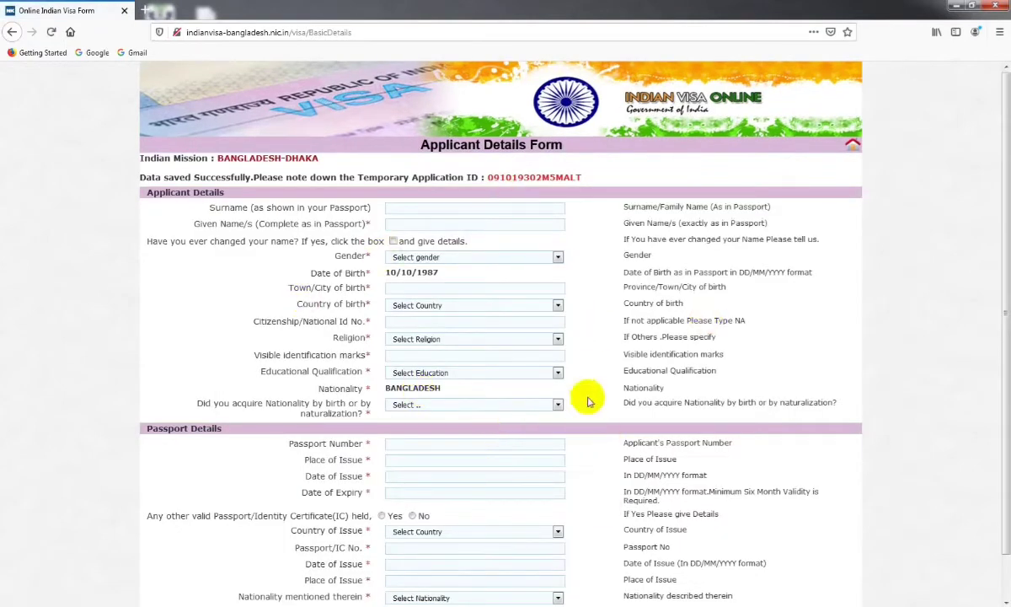
Copy the temporary application ID from the Applicant Details Form
double_click(527, 179)
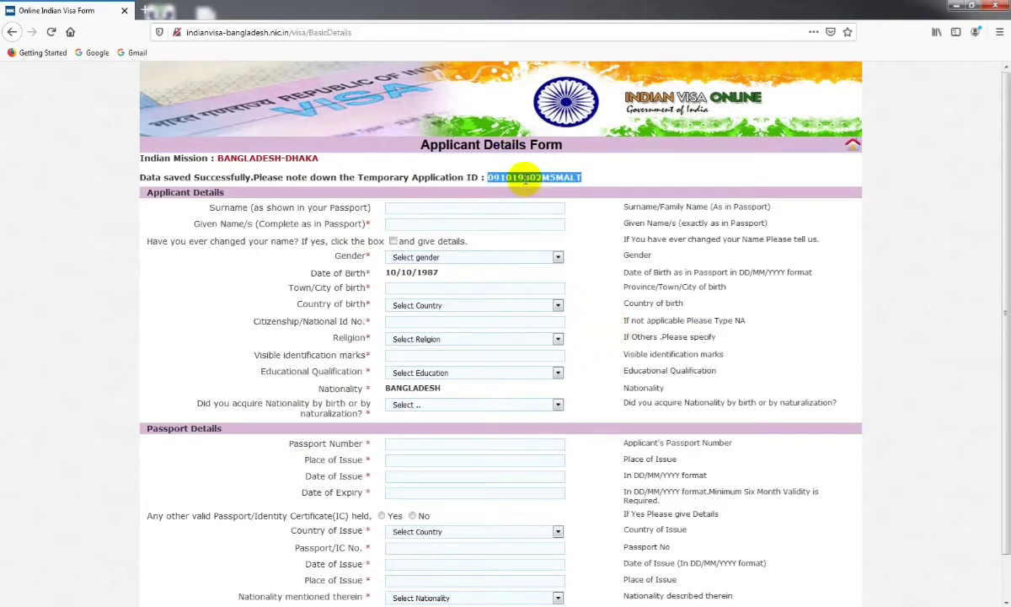
left_click(532, 173)
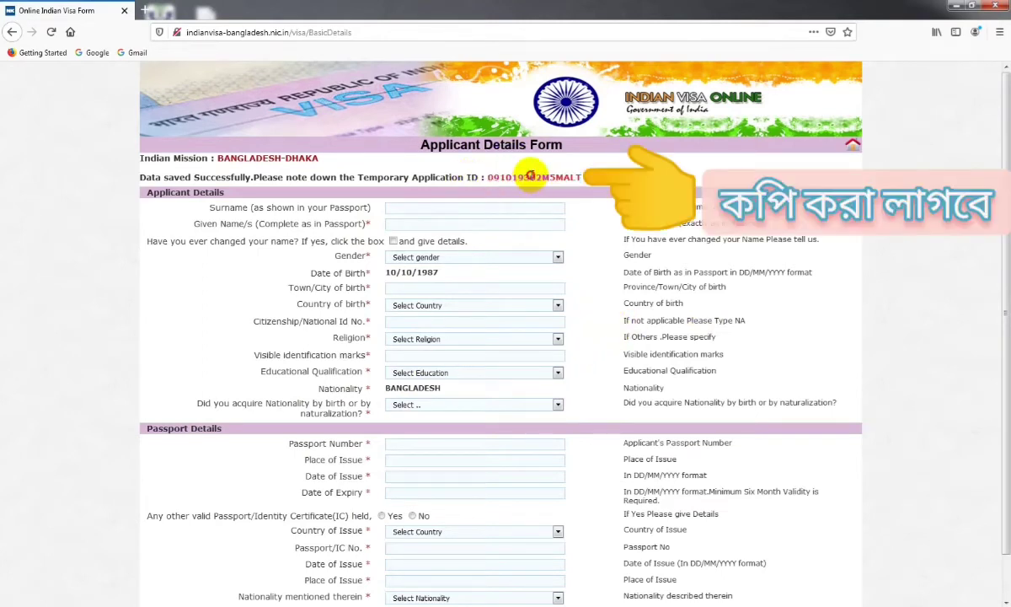
double_click(531, 176)
right_click(499, 168)
left_click(518, 173)
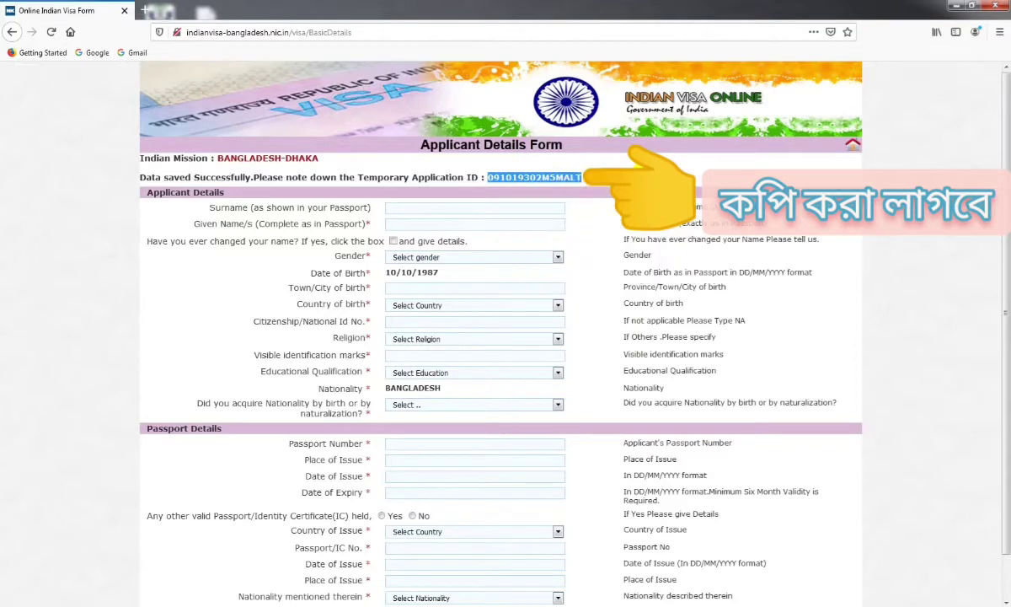
left_click(615, 401)
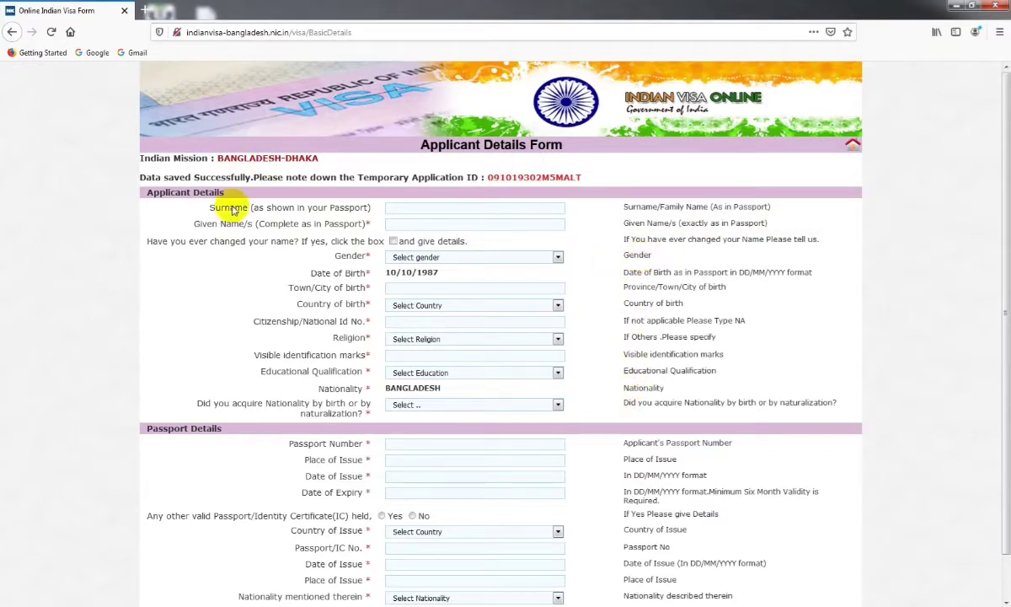
Look over the Applicant Details Form, then start a new blank browser tab
left_click(402, 208)
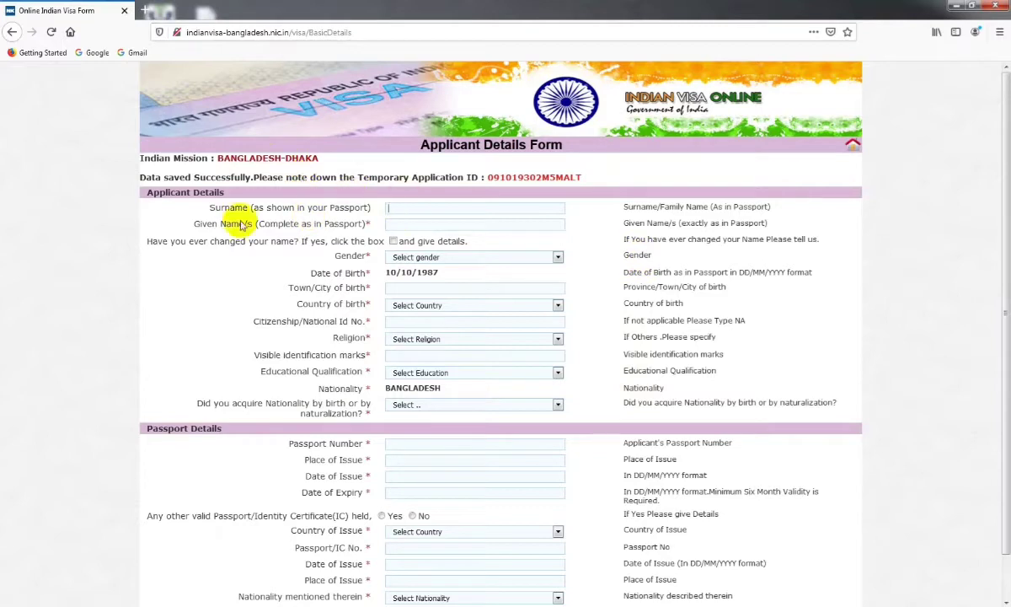
scroll(341, 178, "down", 1)
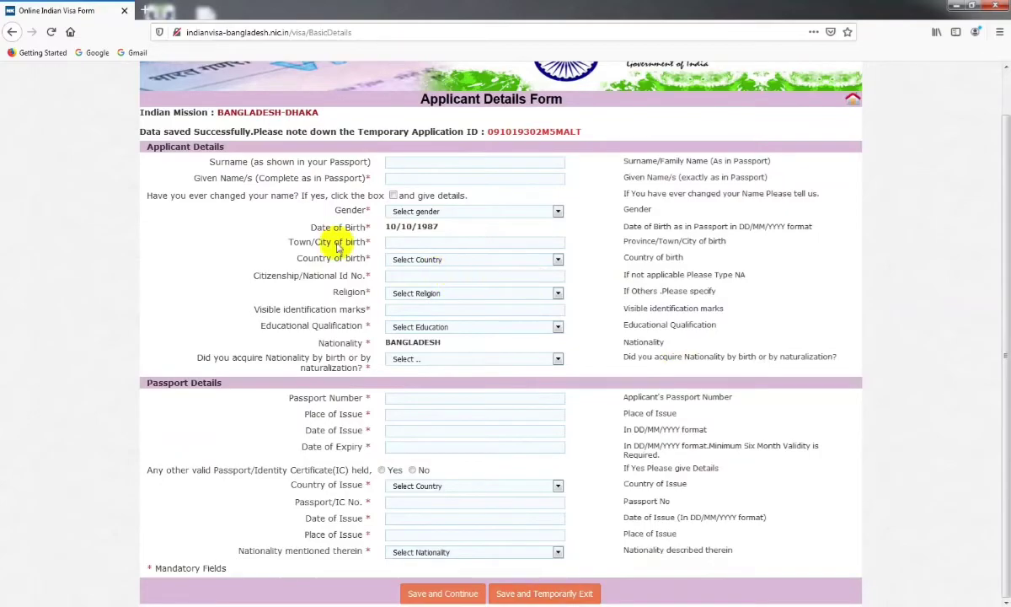
scroll(215, 221, "up", 1)
left_click(143, 10)
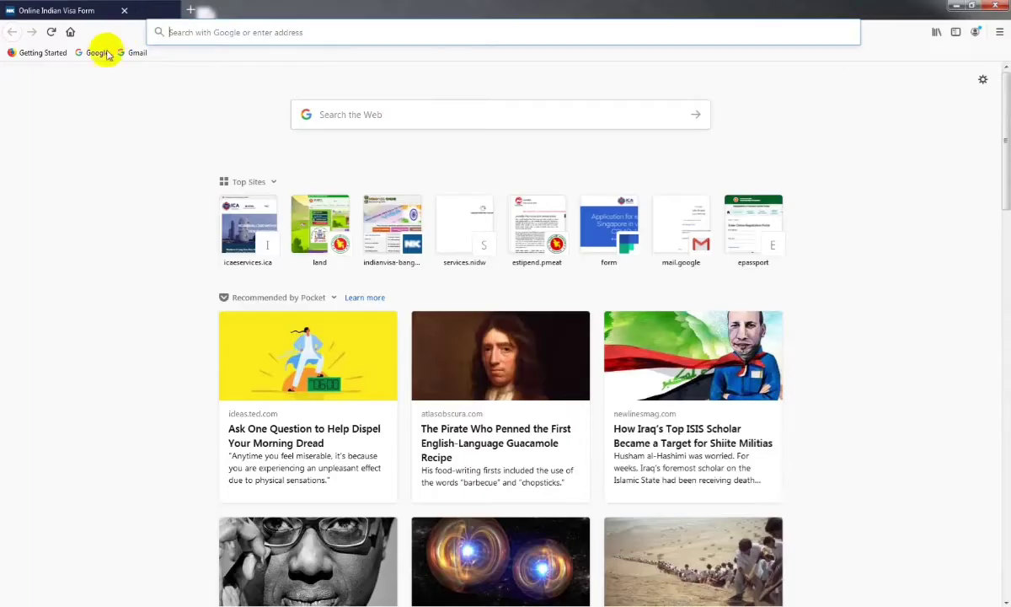
Search Google for 'ivacbd'
left_click(94, 52)
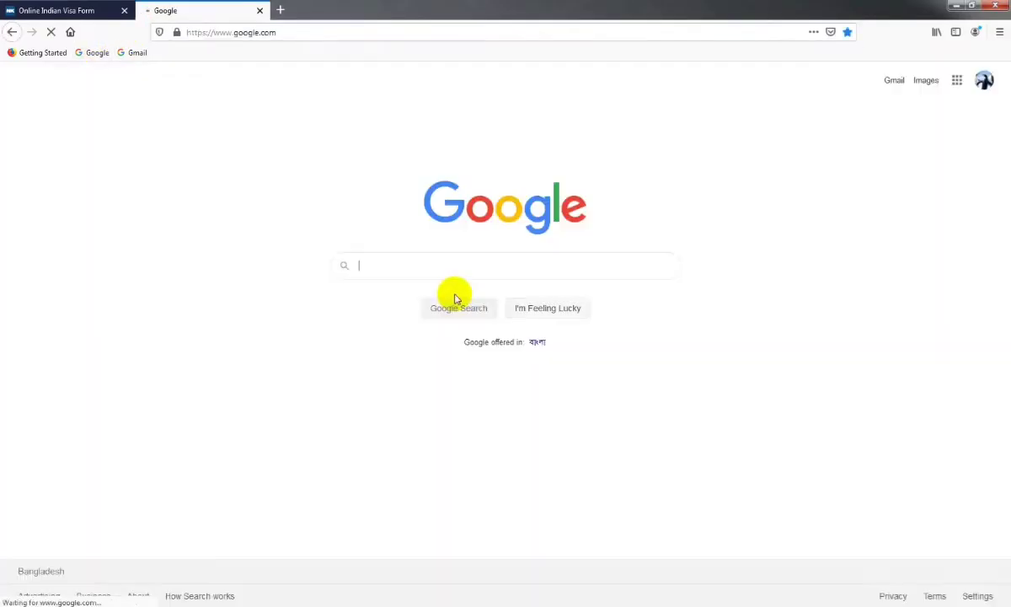
type("iva")
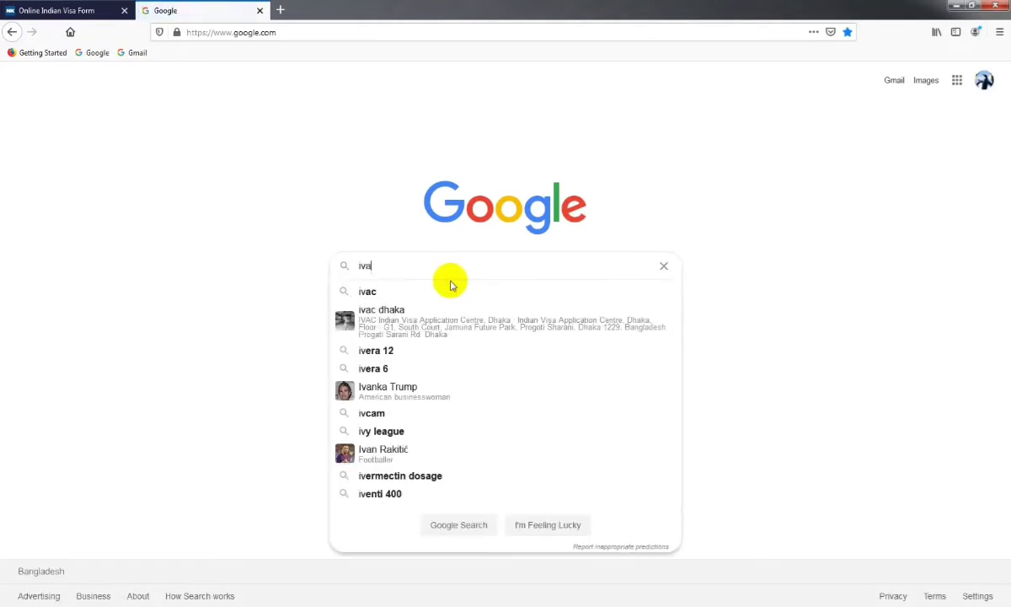
type("cbd")
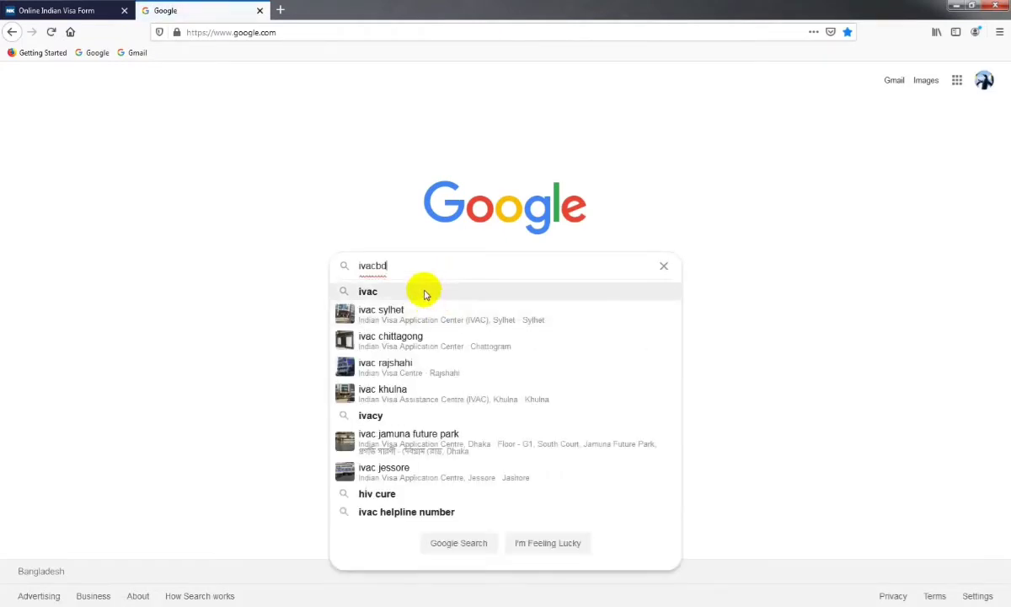
key("Return")
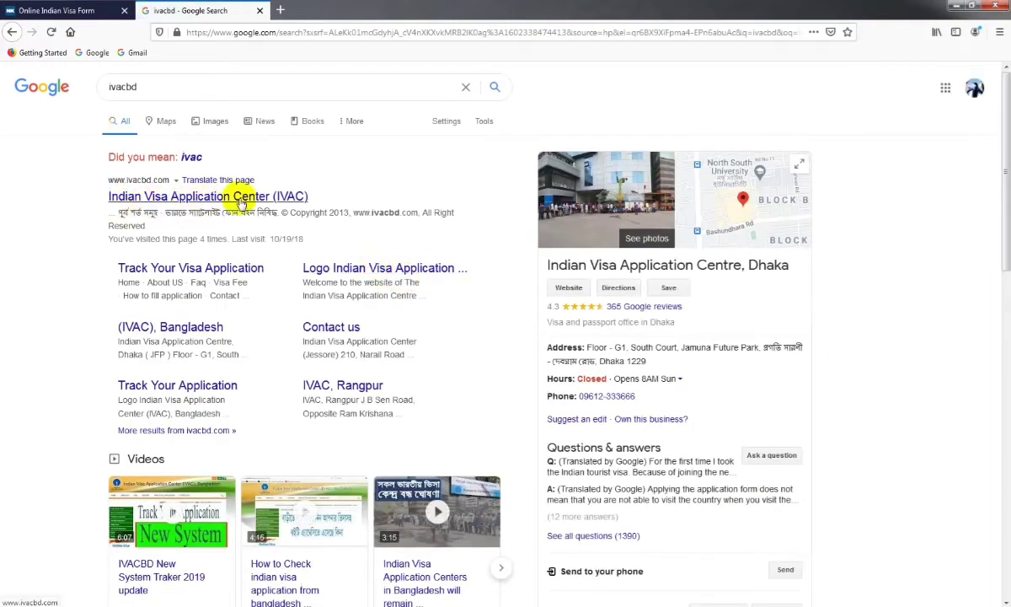
Go to the IVAC site from the results and switch it to English
left_click(260, 196)
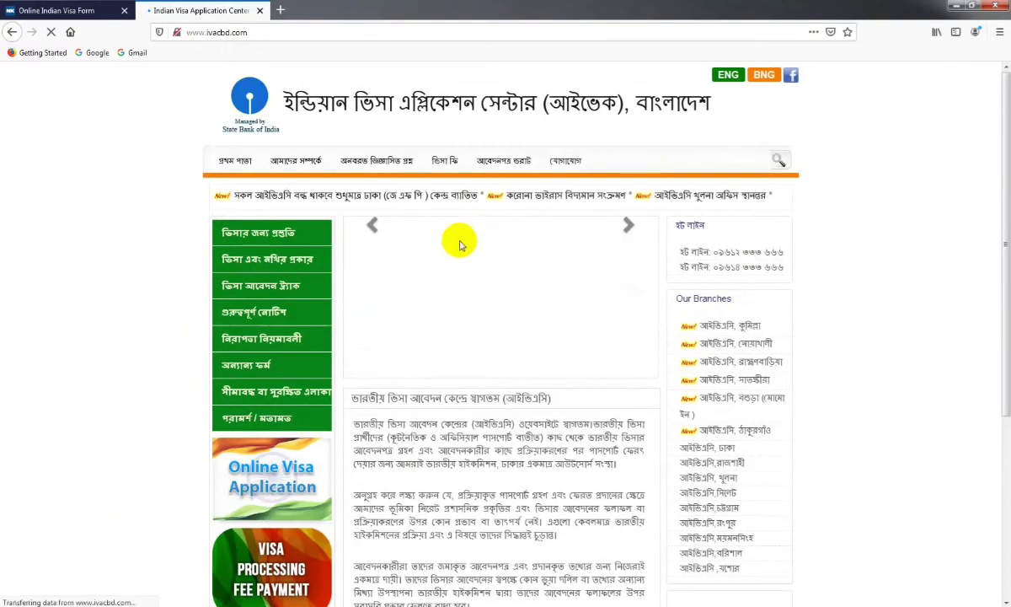
left_click(730, 76)
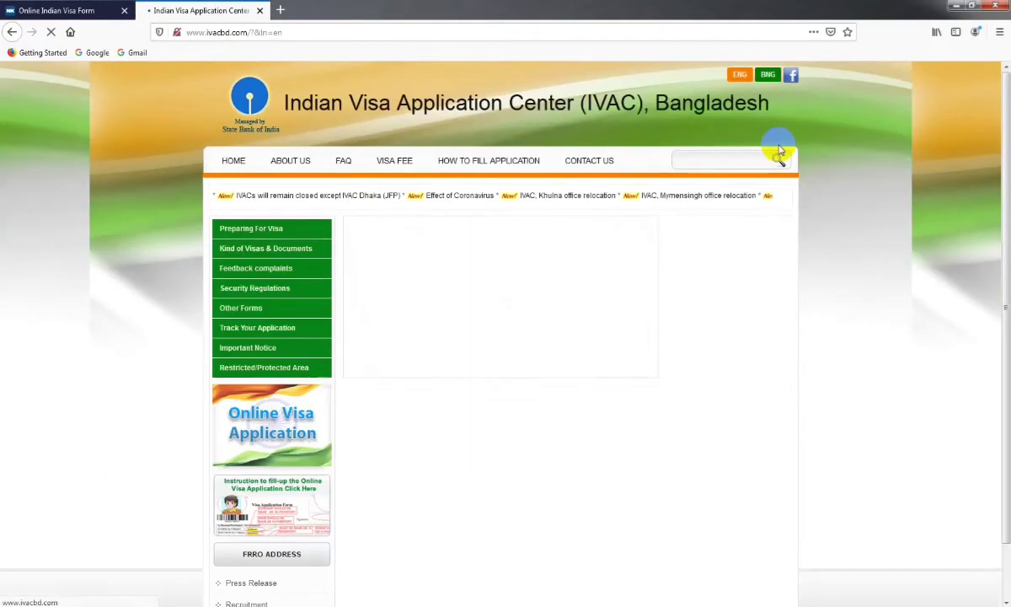
scroll(121, 331, "down", 3)
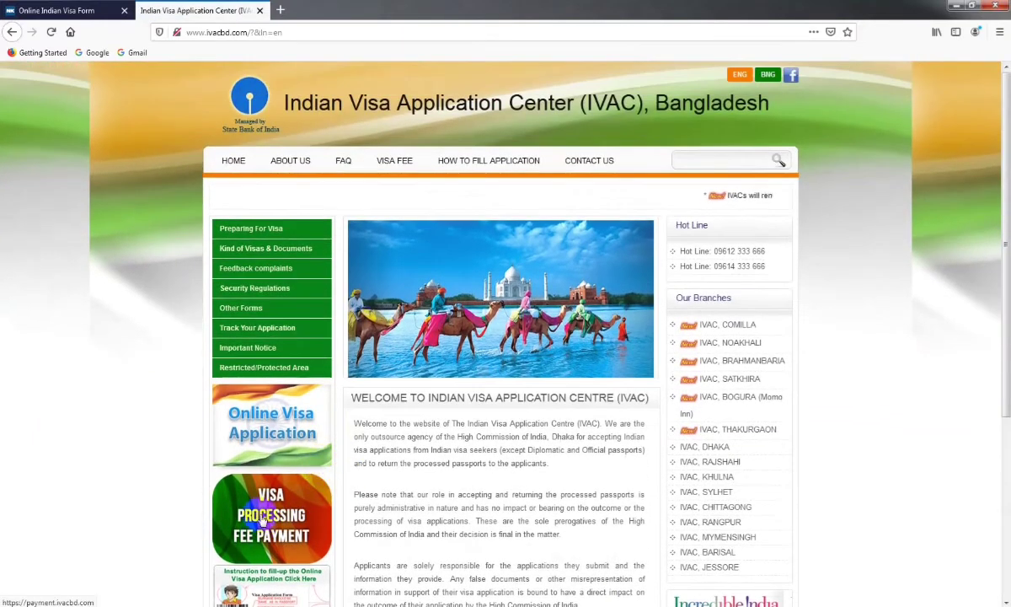
Open the Visa Processing Fee Payment page and reload it with F5 after the 404
left_click(282, 546)
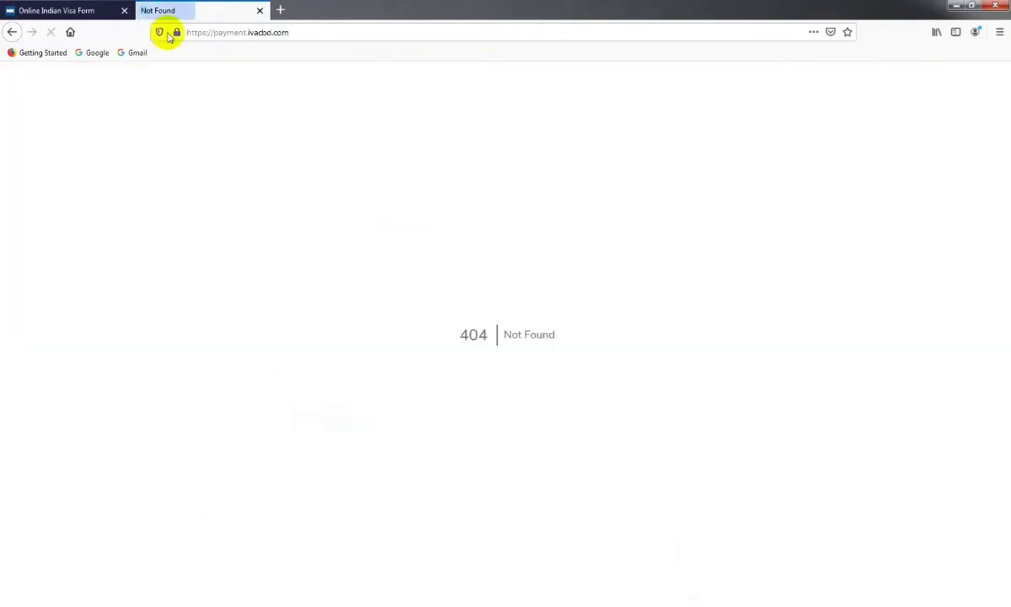
left_click(50, 11)
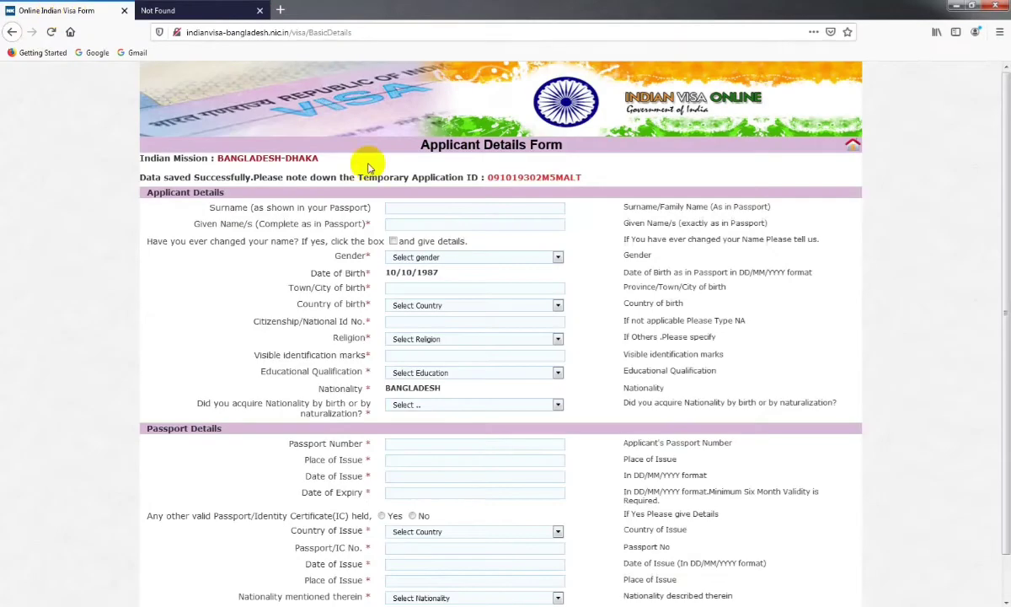
left_click(188, 12)
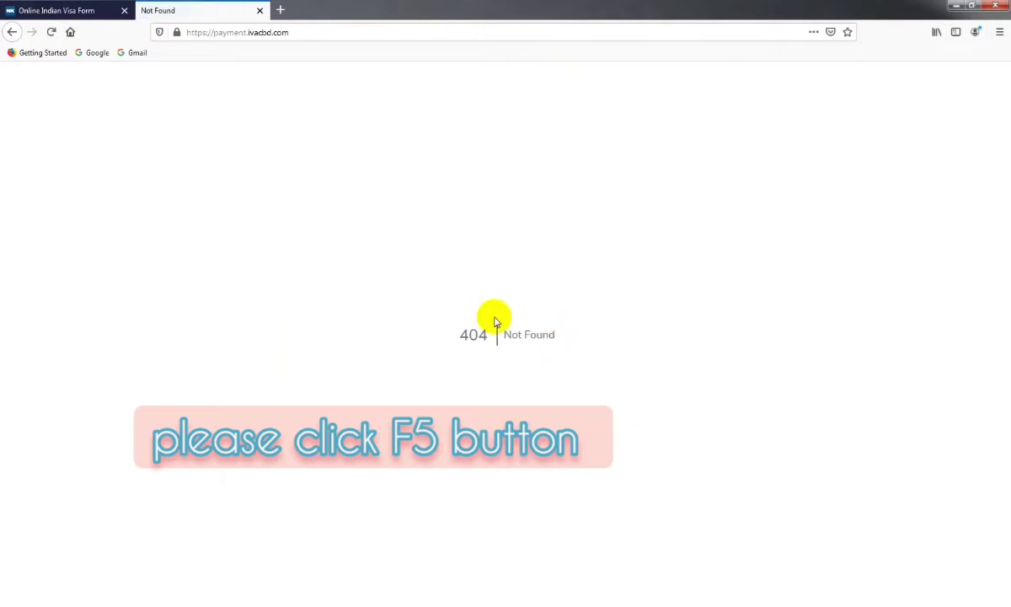
key("F5")
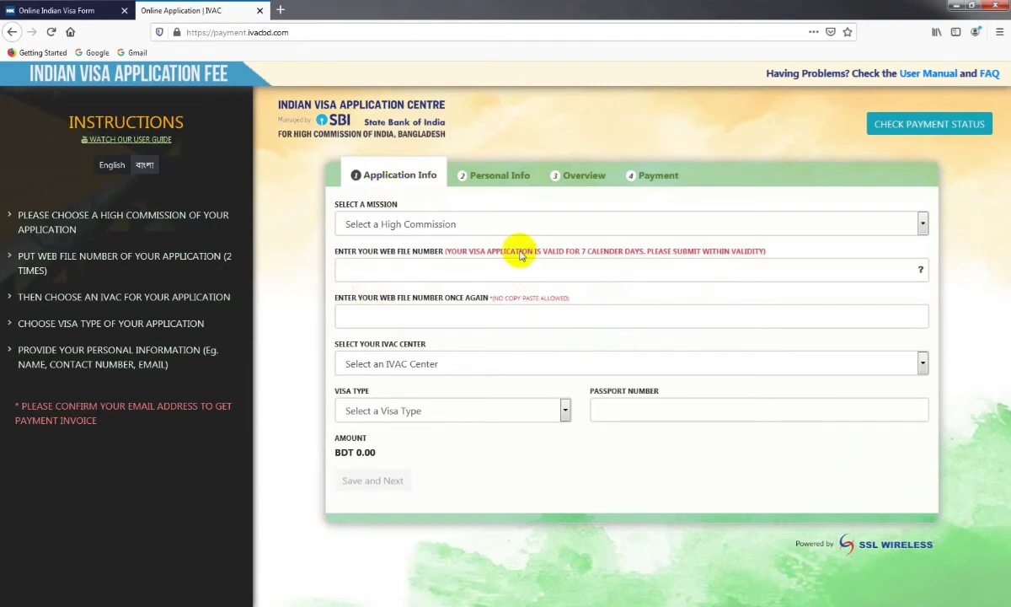
Select Dhaka as the mission and enter the web file number
left_click(383, 225)
left_click(370, 265)
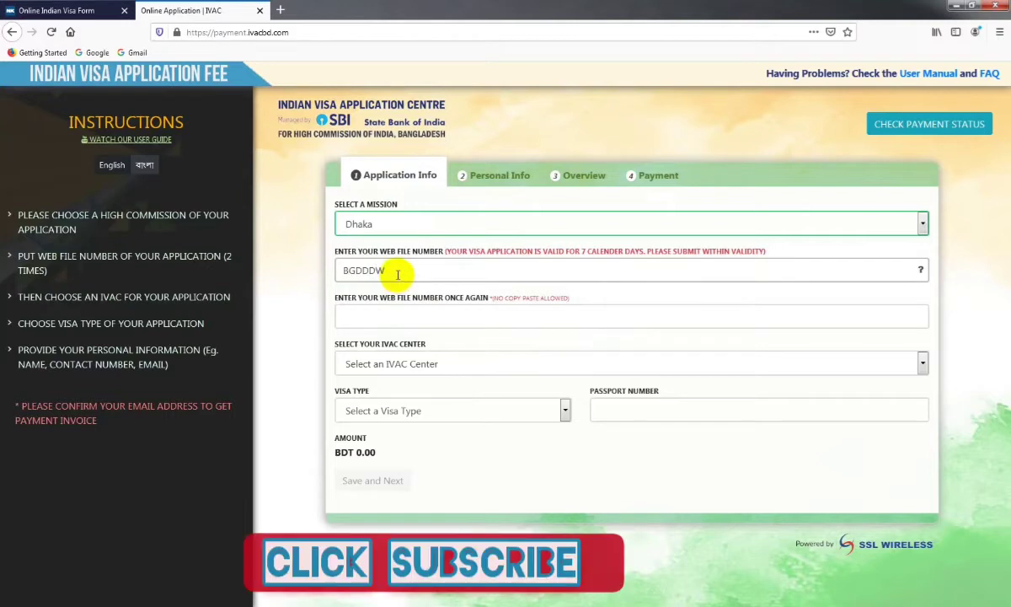
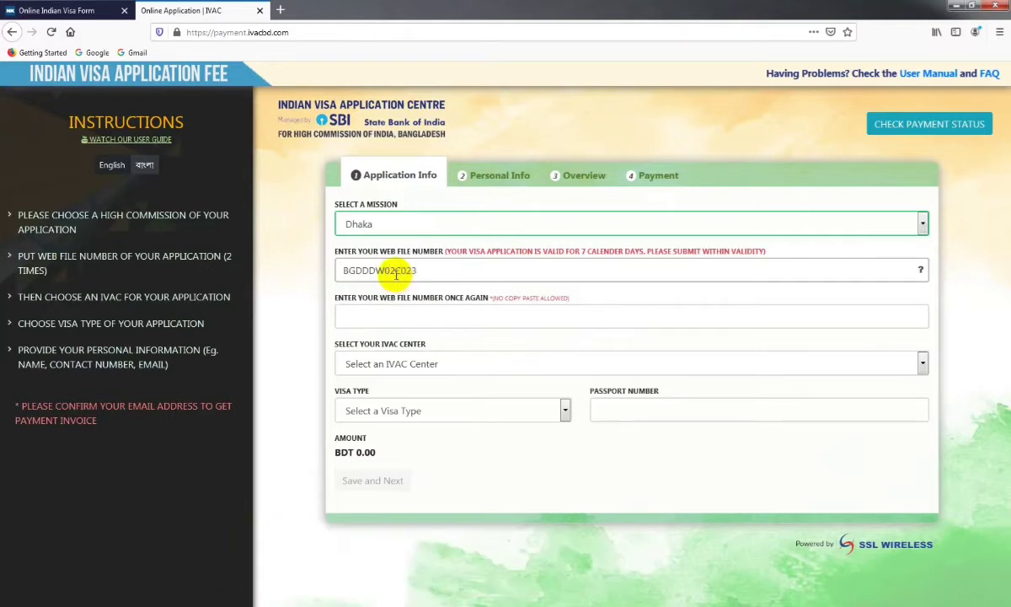
left_click(429, 310)
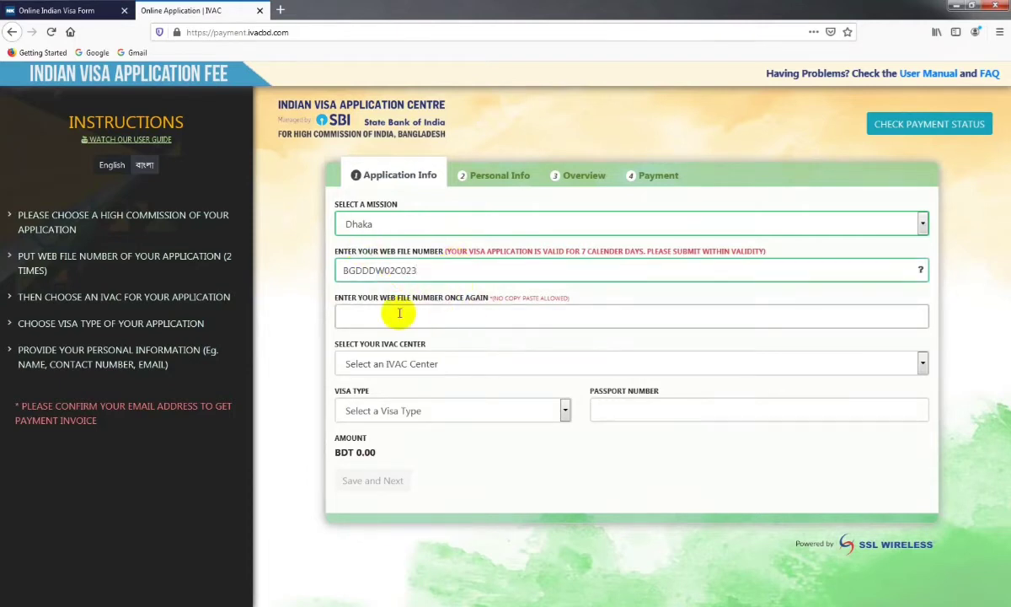
left_click_drag(429, 266, 289, 274)
Clear the repeated mismatch errors on the confirmation web file number field
left_click(498, 263)
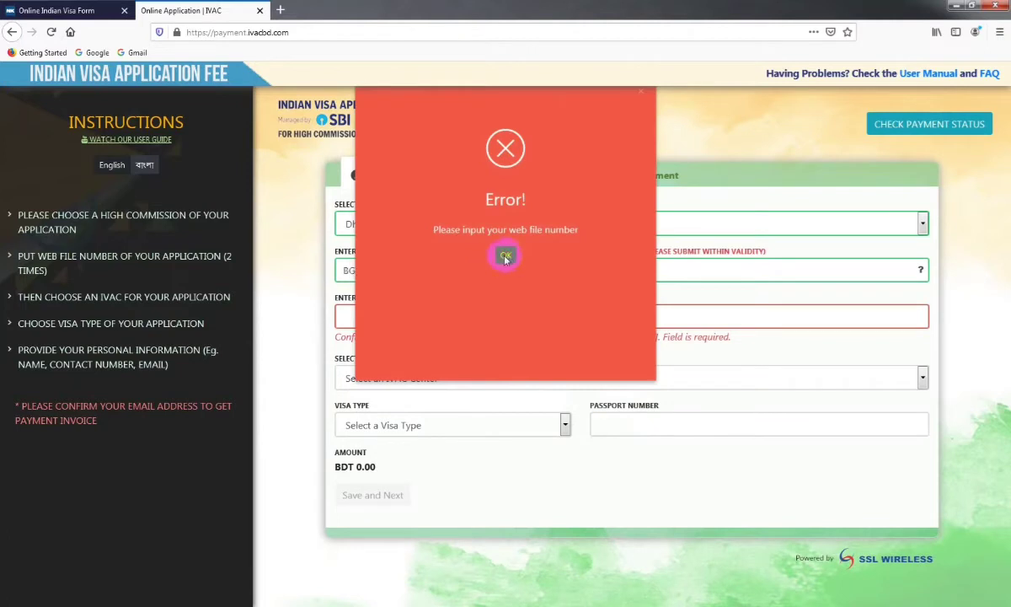
left_click(389, 314)
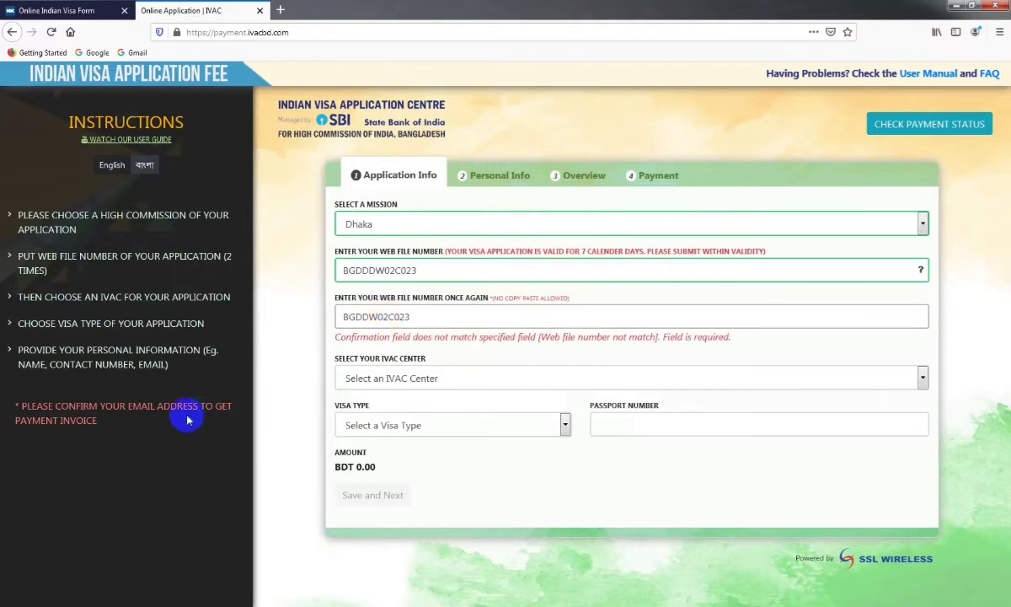
left_click(506, 341)
left_click(502, 255)
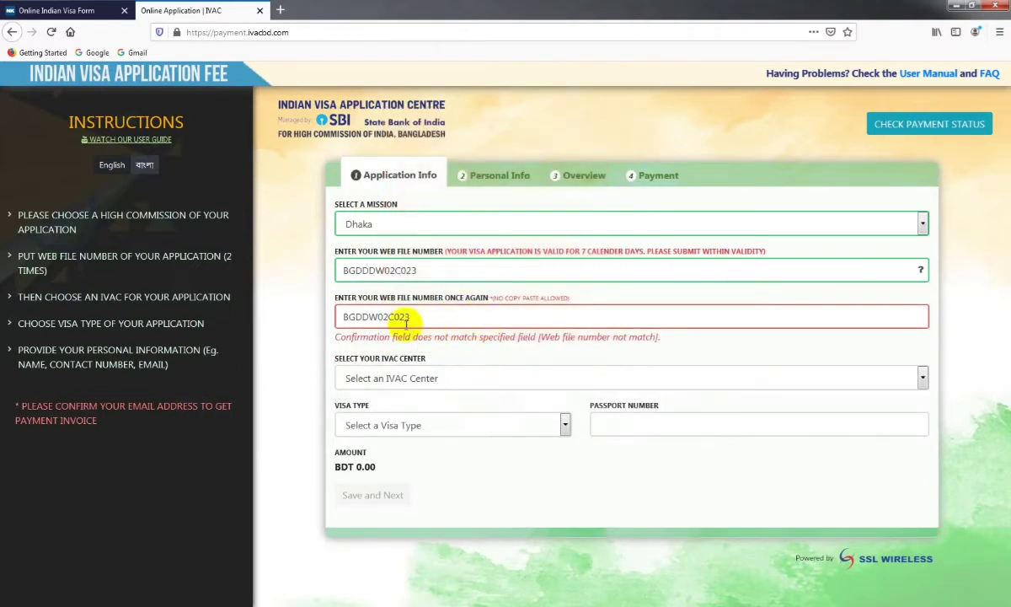
left_click(400, 318)
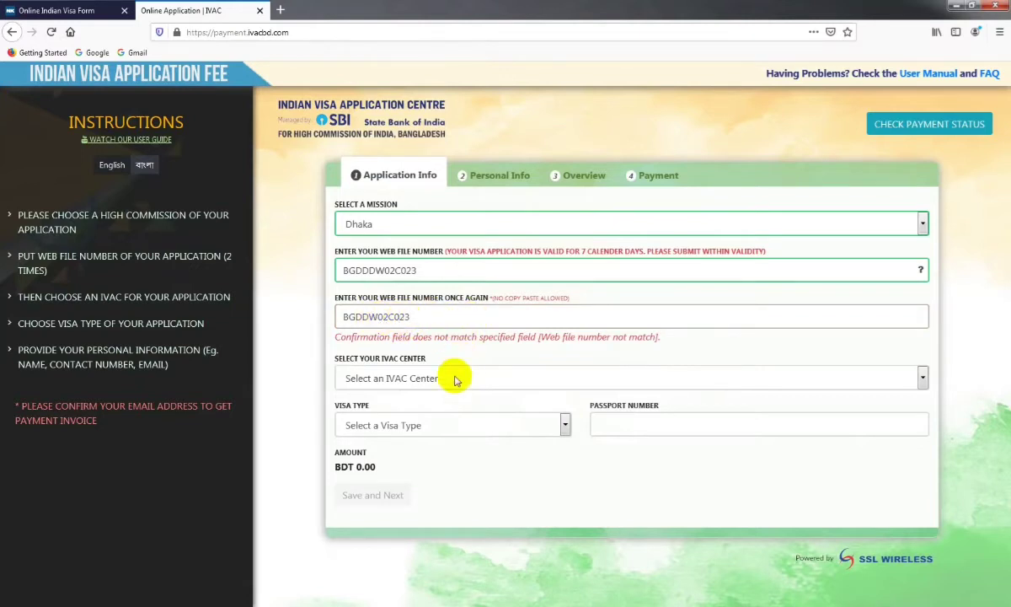
left_click(411, 387)
left_click(508, 251)
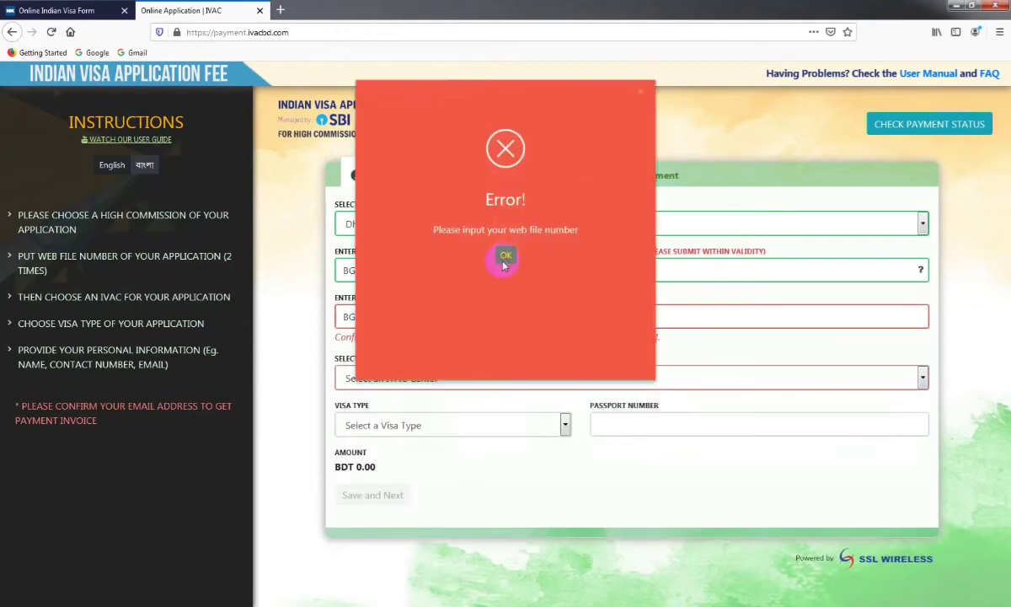
left_click(455, 377)
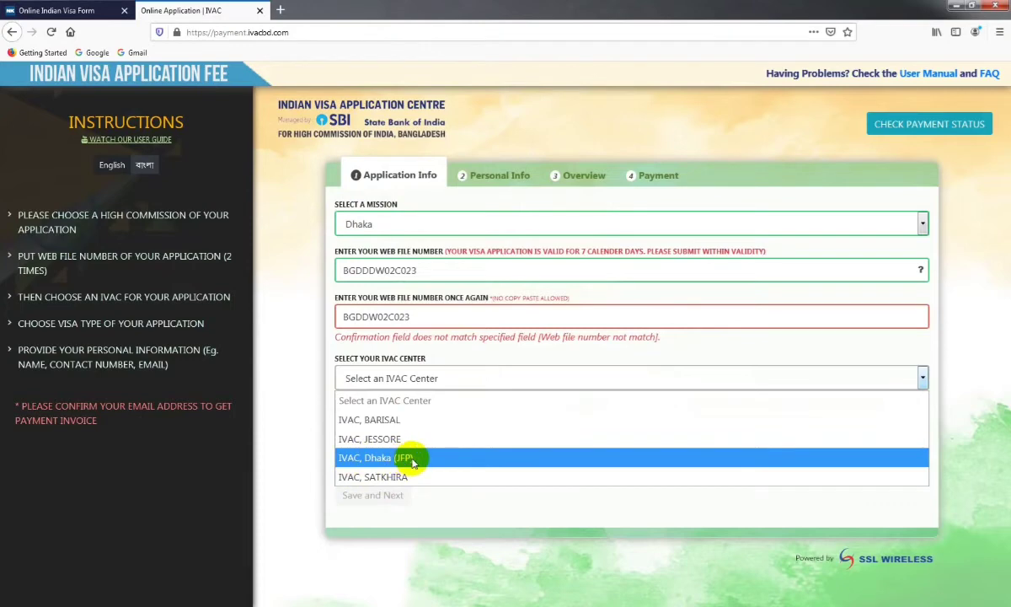
Select IVAC, Dhaka (JFP) as the centre and MEDICAL VISA, then enter the passport number
left_click(413, 460)
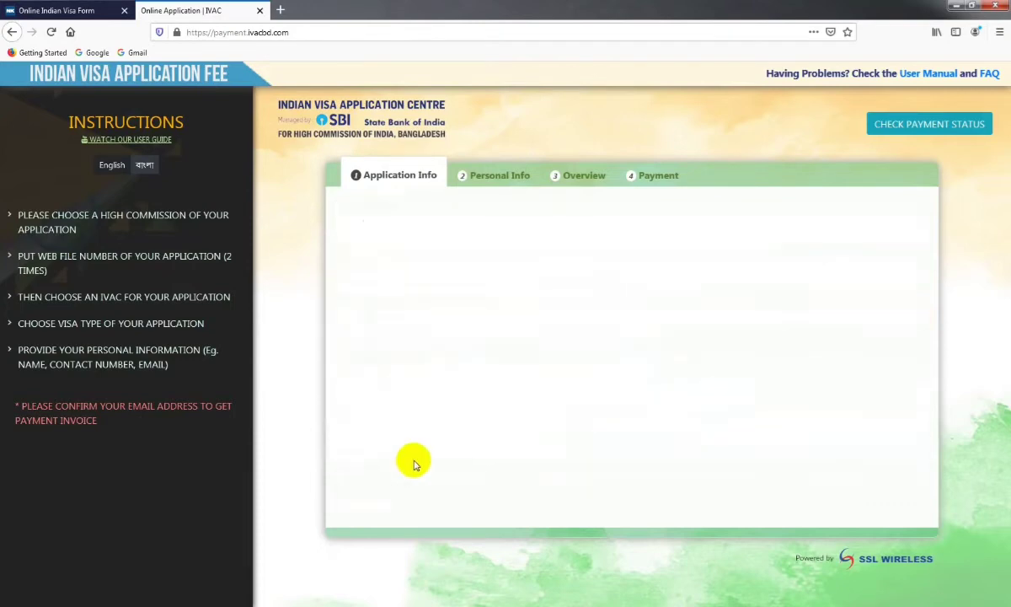
left_click(430, 425)
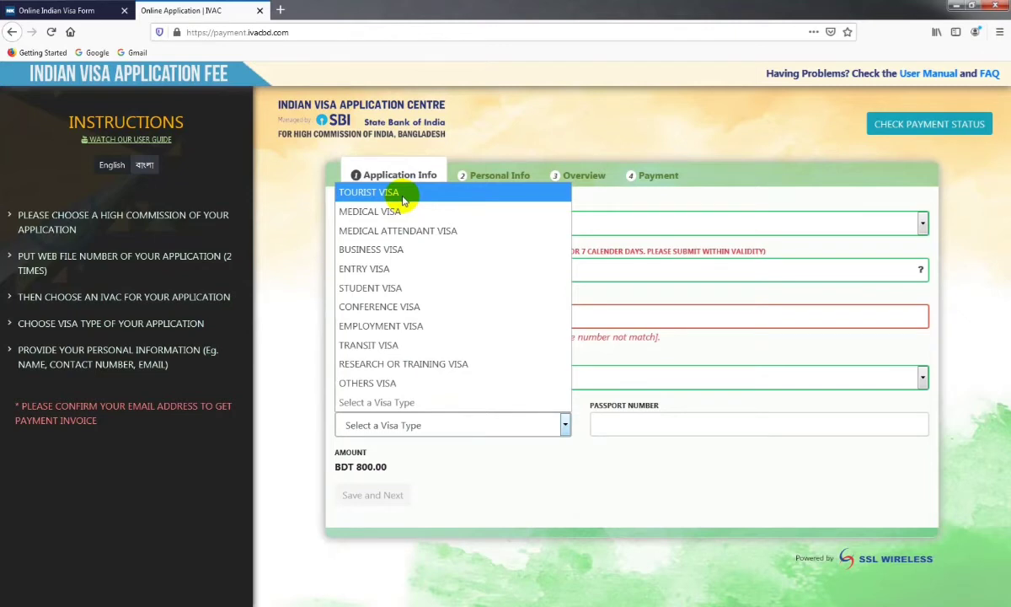
left_click(389, 211)
left_click(664, 421)
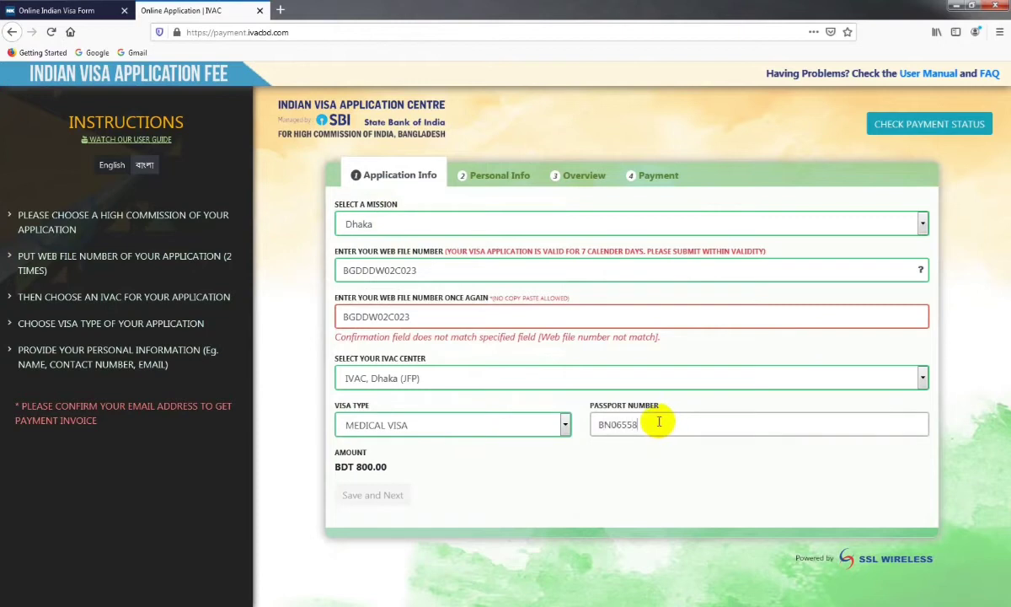
left_click(514, 468)
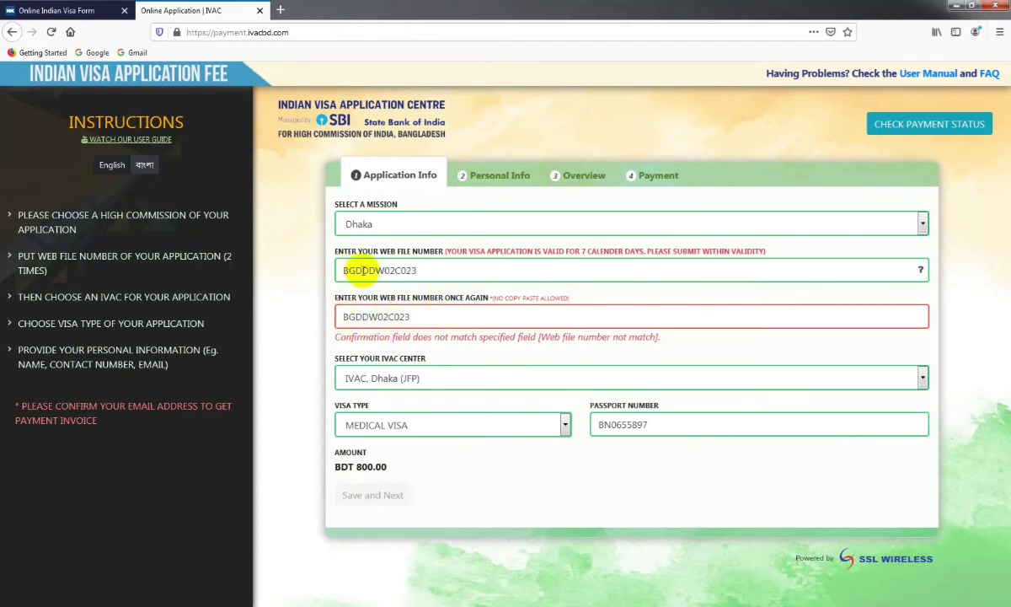
Correct the confirmation web file number so both match, and save the application info
left_click(371, 316)
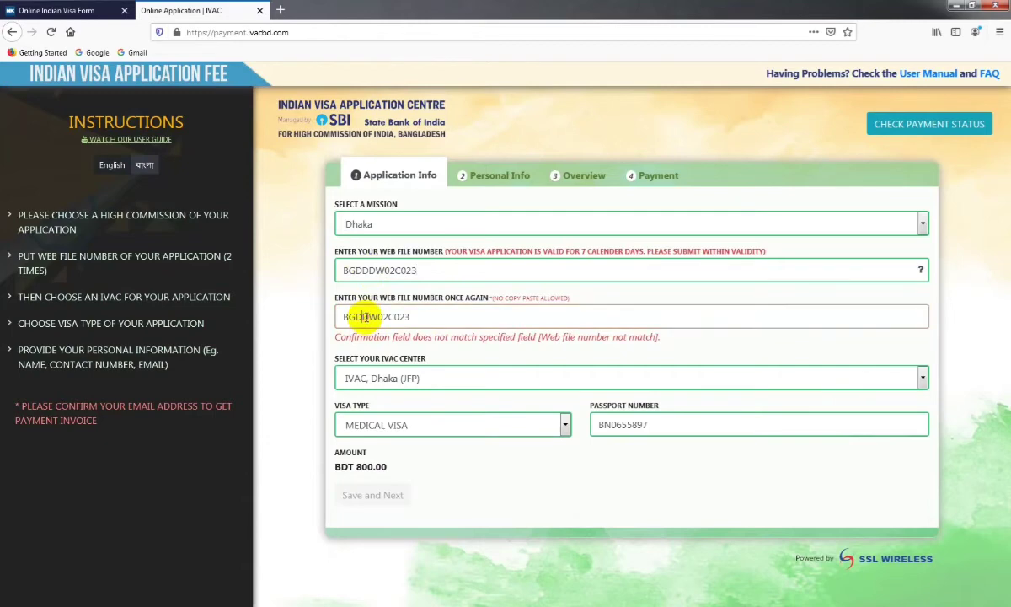
type("D")
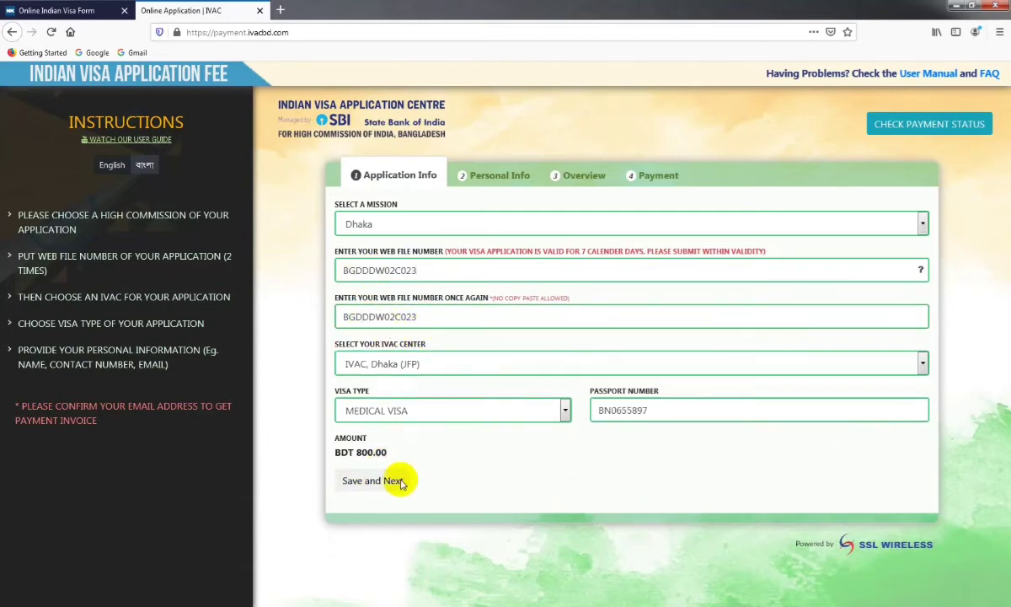
left_click(391, 481)
Fill in the applicant's full name, e-mail address and contact number
left_click(386, 225)
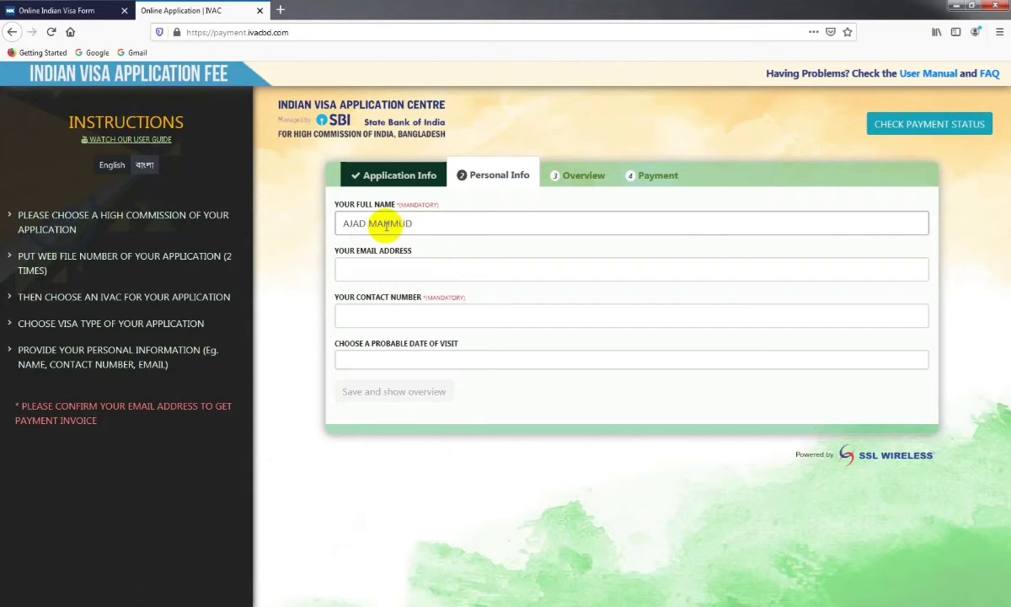
left_click(391, 275)
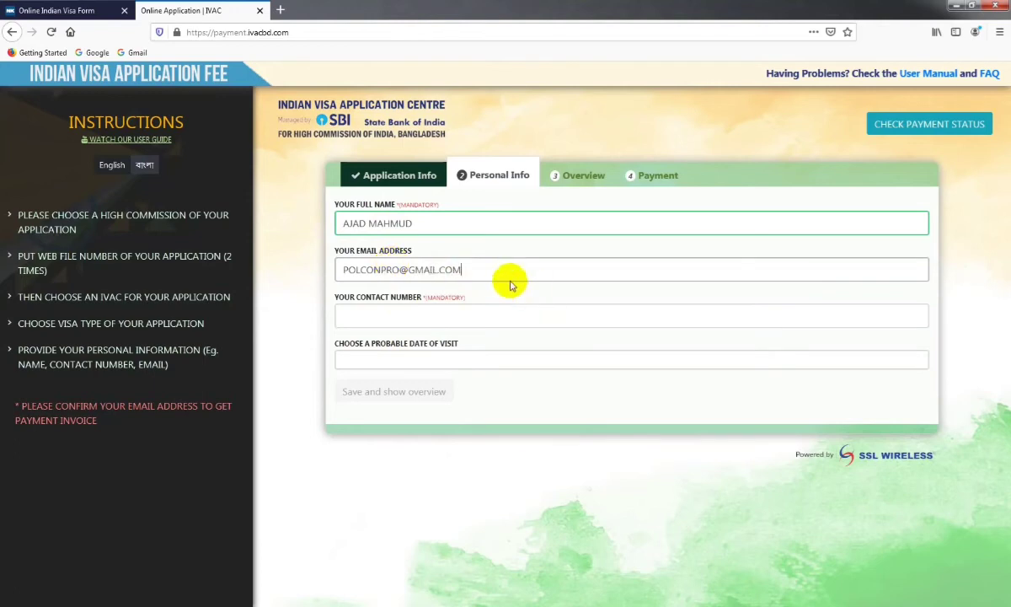
key("ctrl+a")
left_click(392, 316)
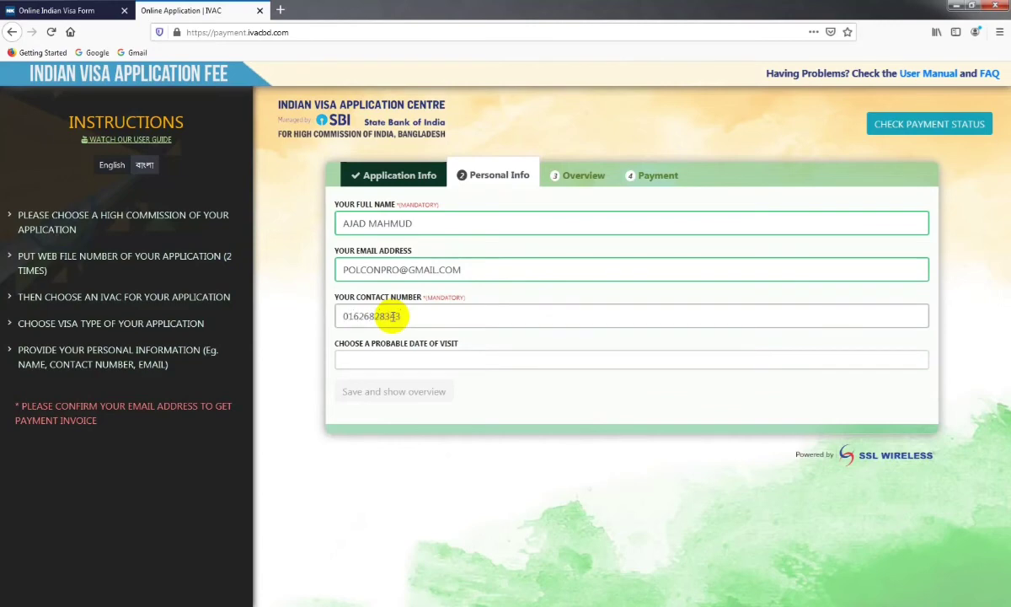
Set the visit date to 12 October 2020 and save to show the overview
left_click(375, 357)
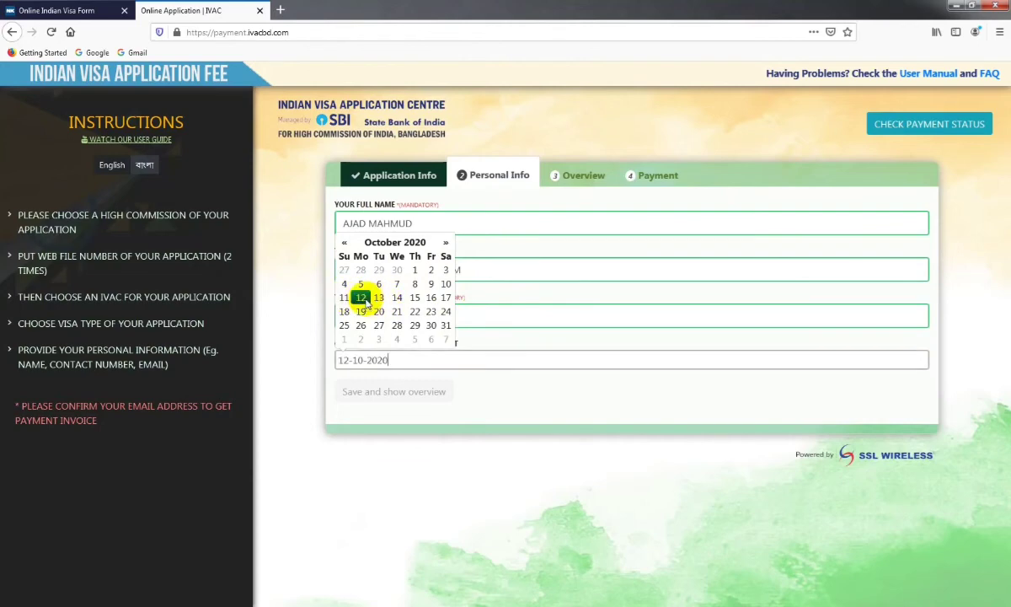
left_click(522, 391)
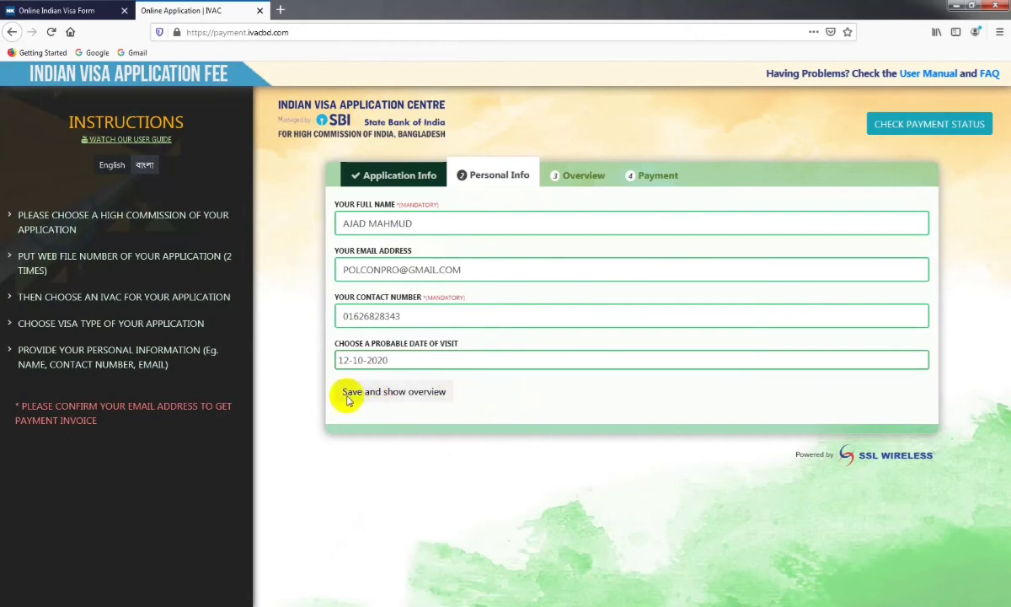
left_click(422, 393)
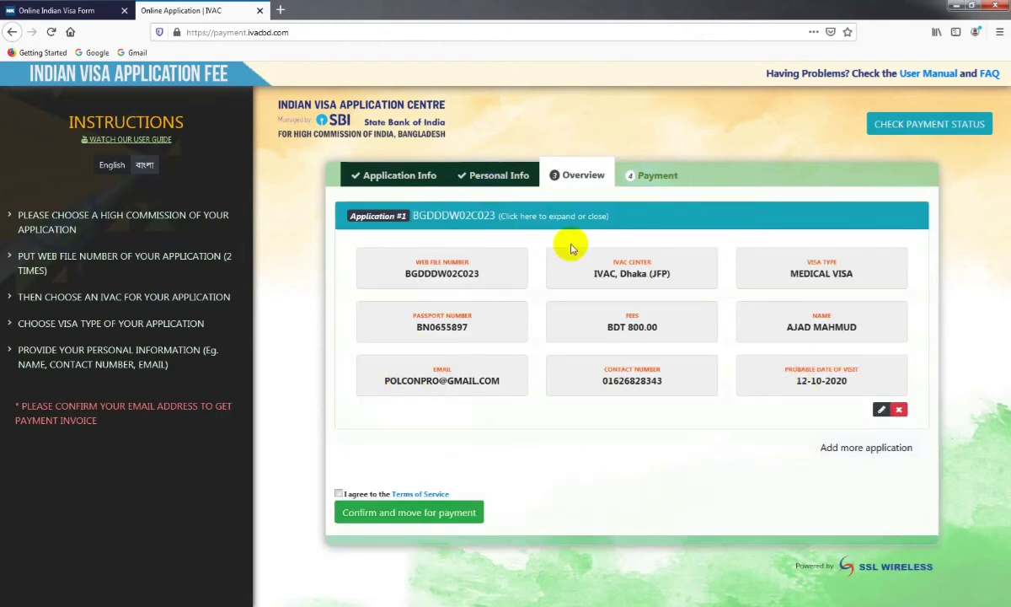
Check the web file number, passport number, 800.00 fee and contact number on the overview
double_click(452, 271)
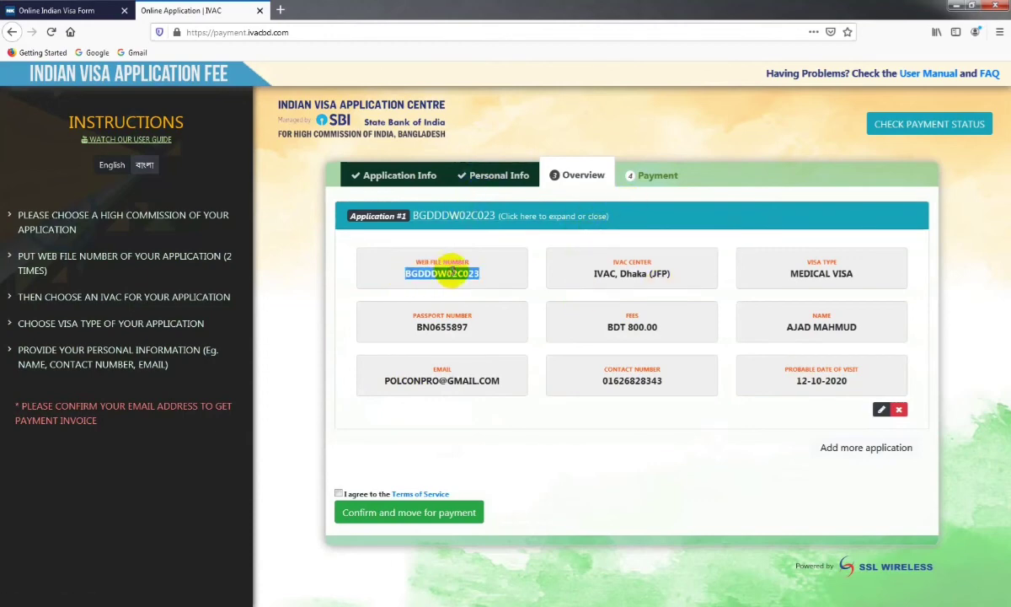
left_click(464, 268)
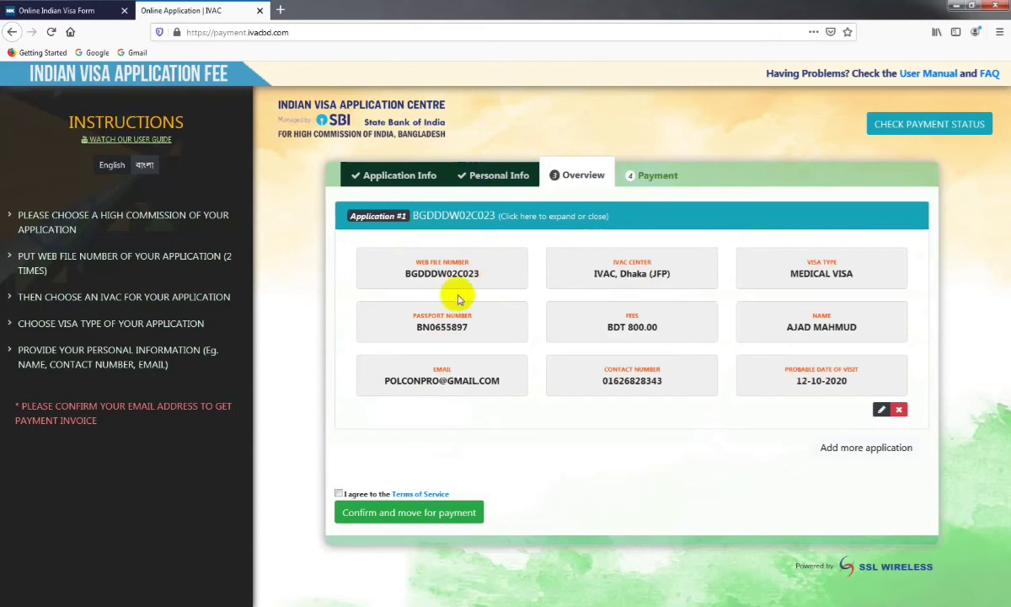
double_click(432, 325)
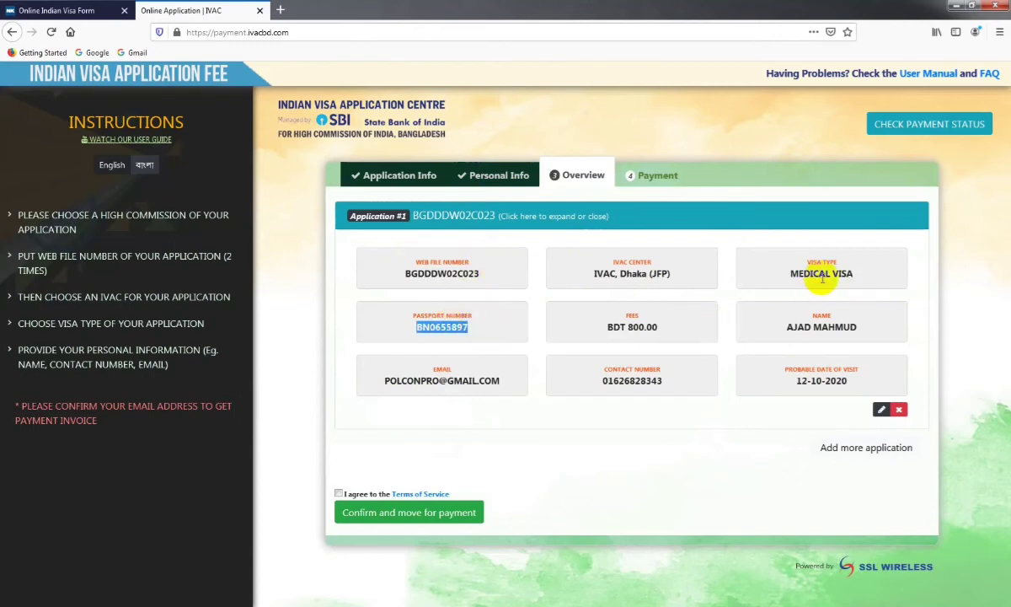
double_click(640, 327)
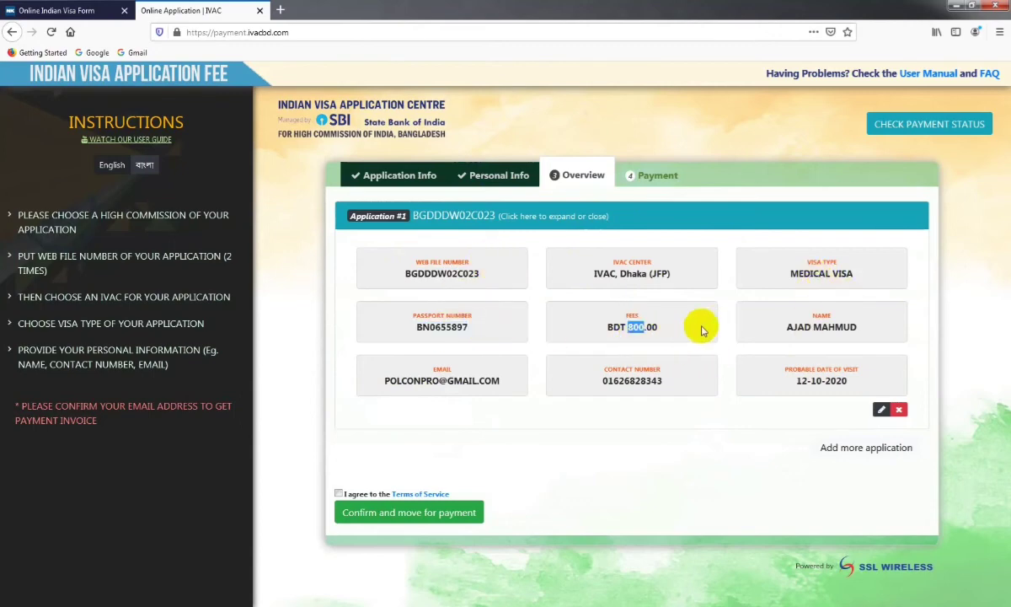
left_click(605, 286)
double_click(628, 384)
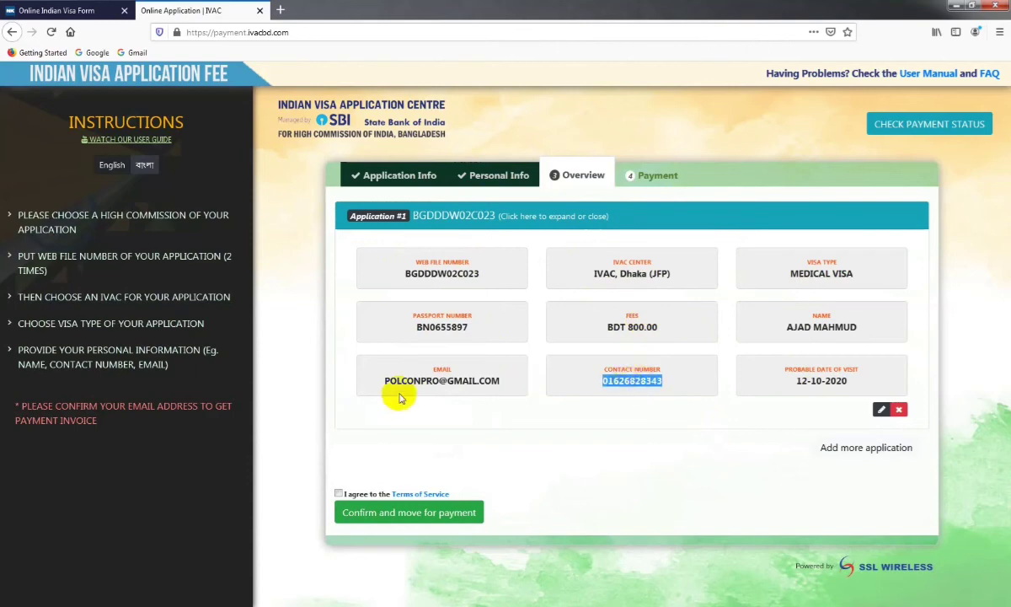
Verify the e-mail address, accept the Terms of Service and confirm for payment
left_click_drag(427, 379, 864, 384)
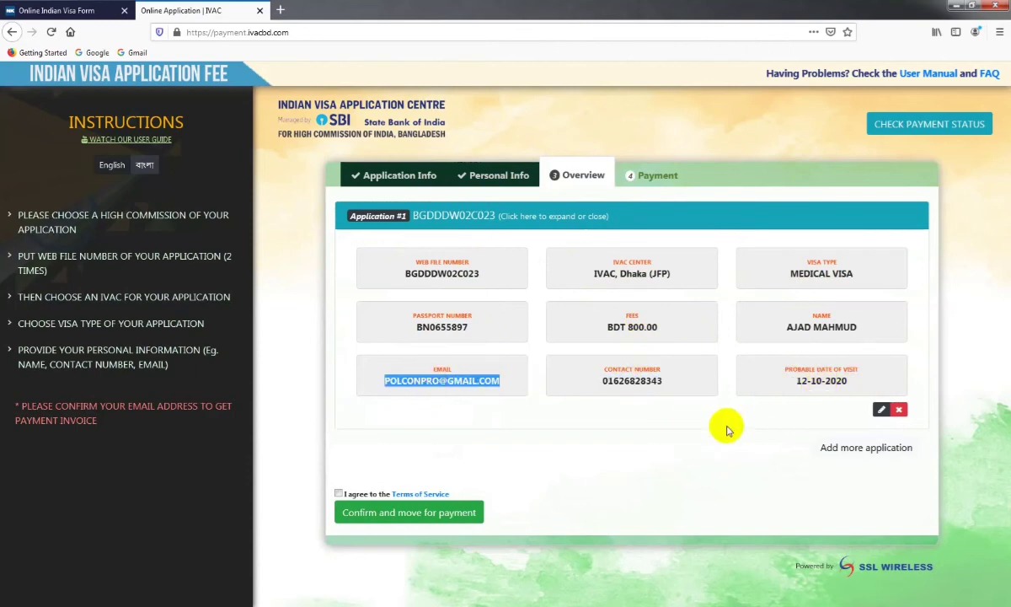
left_click(338, 493)
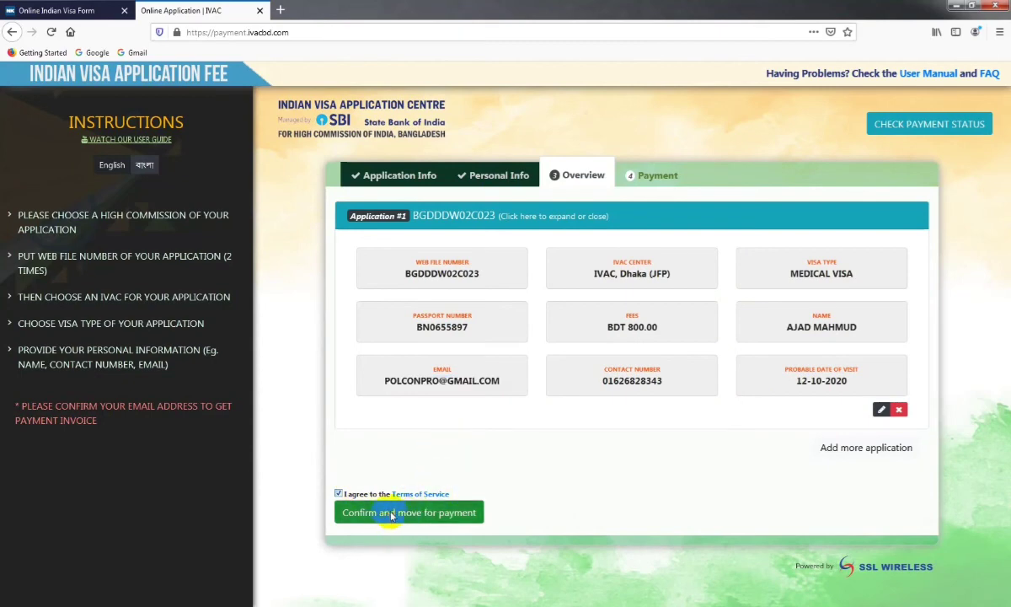
left_click(390, 514)
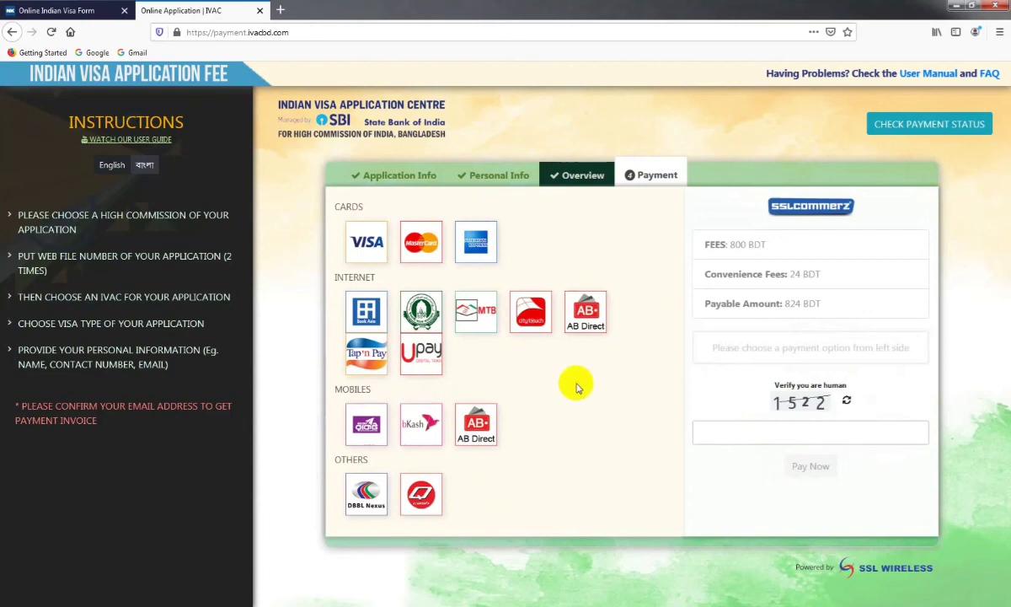
left_click(419, 428)
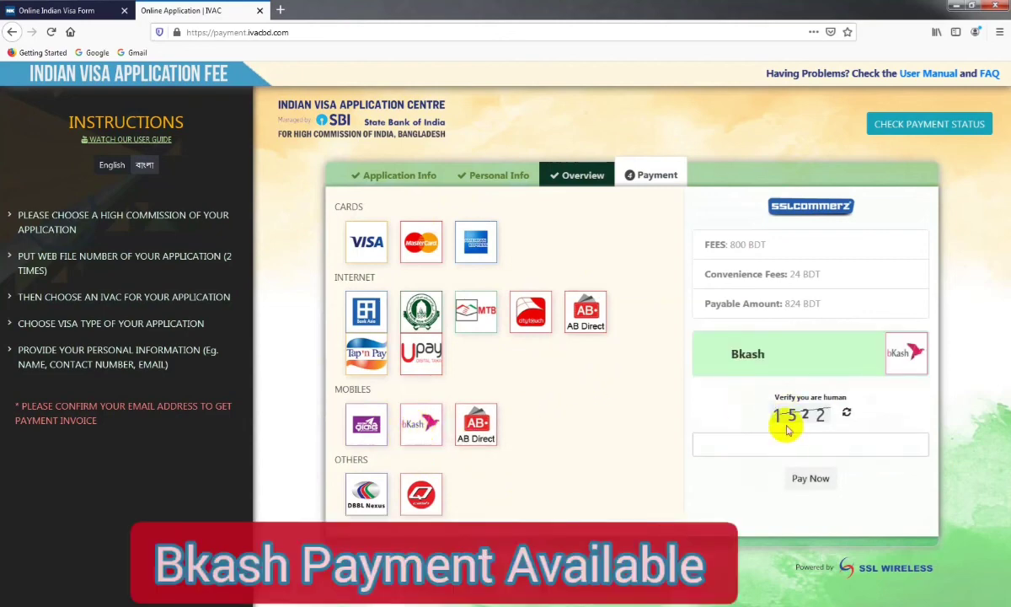
left_click(805, 448)
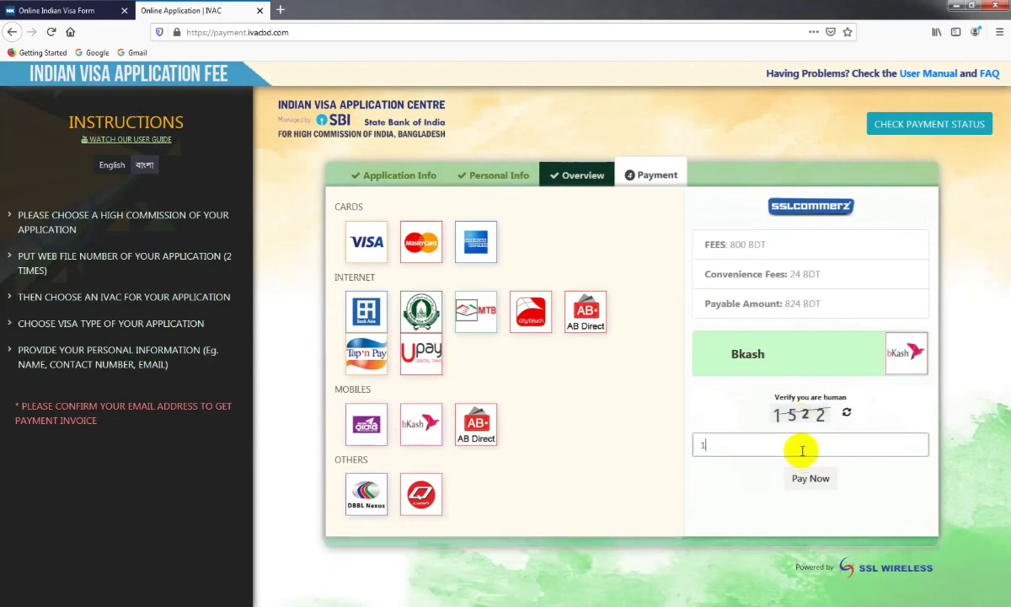
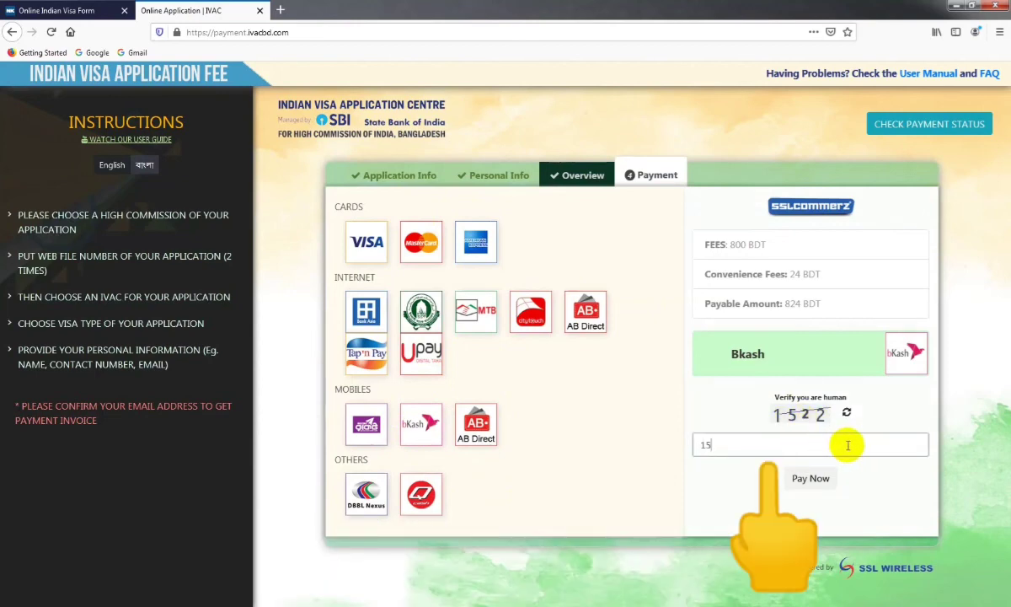
left_click(809, 478)
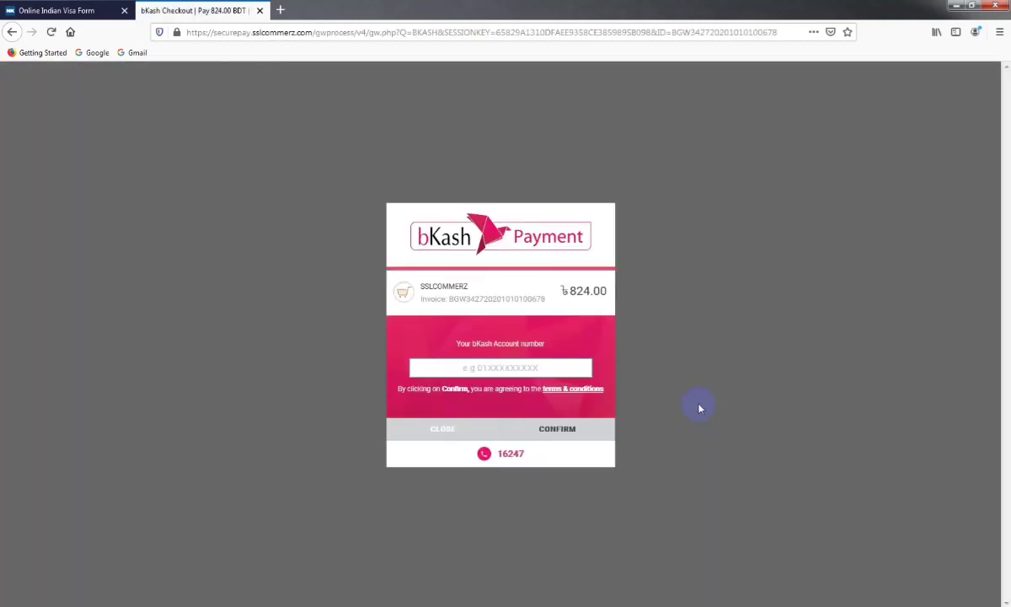
left_click(516, 366)
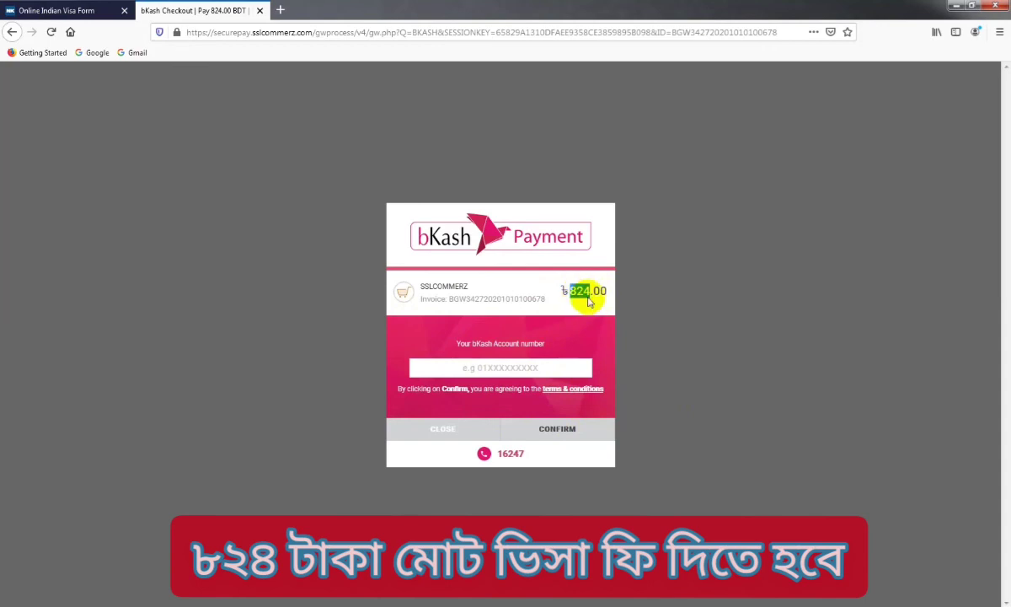
left_click(107, 12)
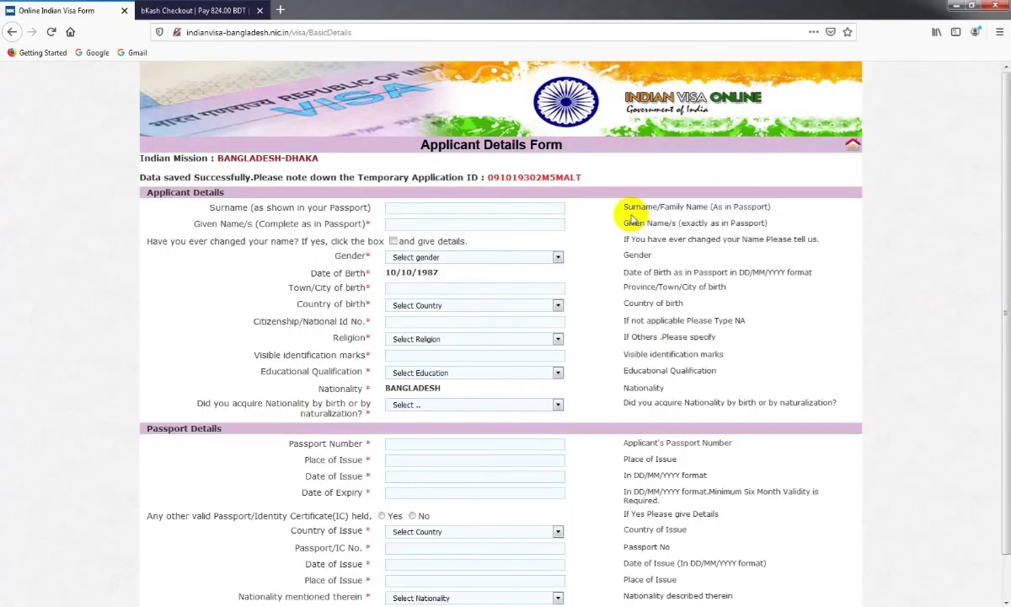